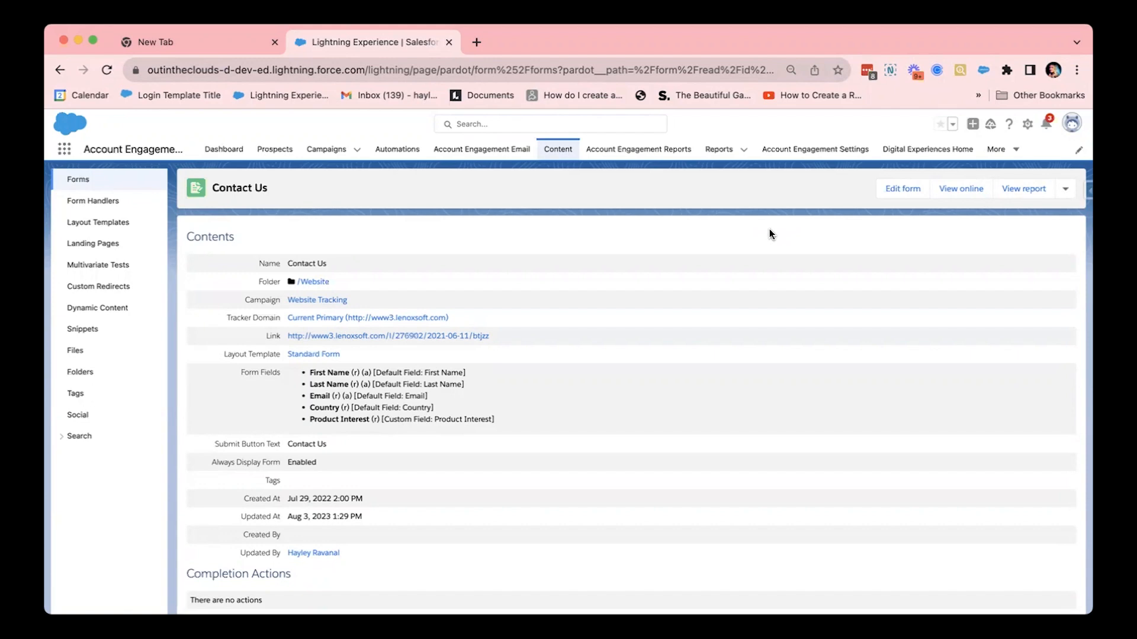
Edit the Contact Us form and go to its Completion Actions settings
{"action": "scroll", "coordinate": [769, 228], "scroll_direction": "down", "scroll_amount": 1}
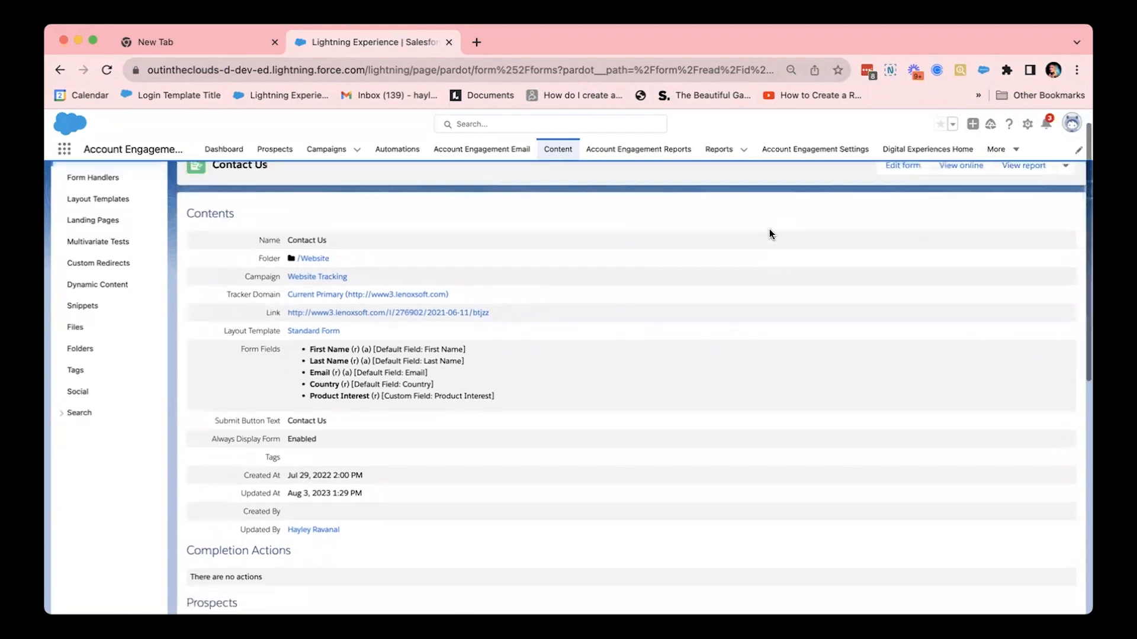
{"action": "scroll", "coordinate": [769, 229], "scroll_direction": "up", "scroll_amount": 1}
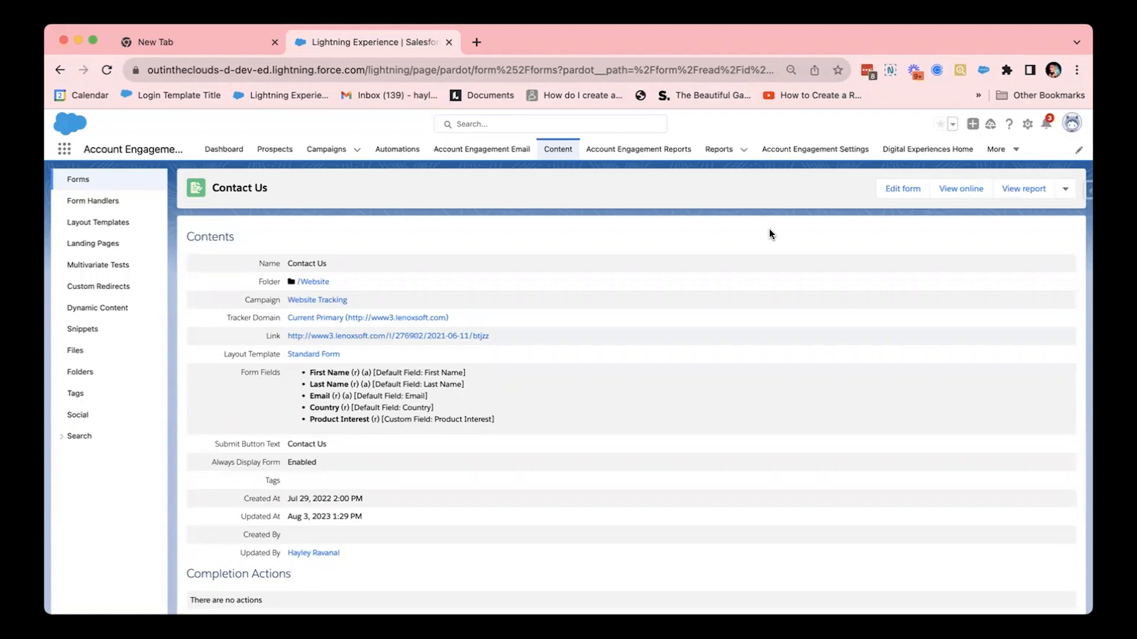
{"action": "left_click", "coordinate": [897, 186]}
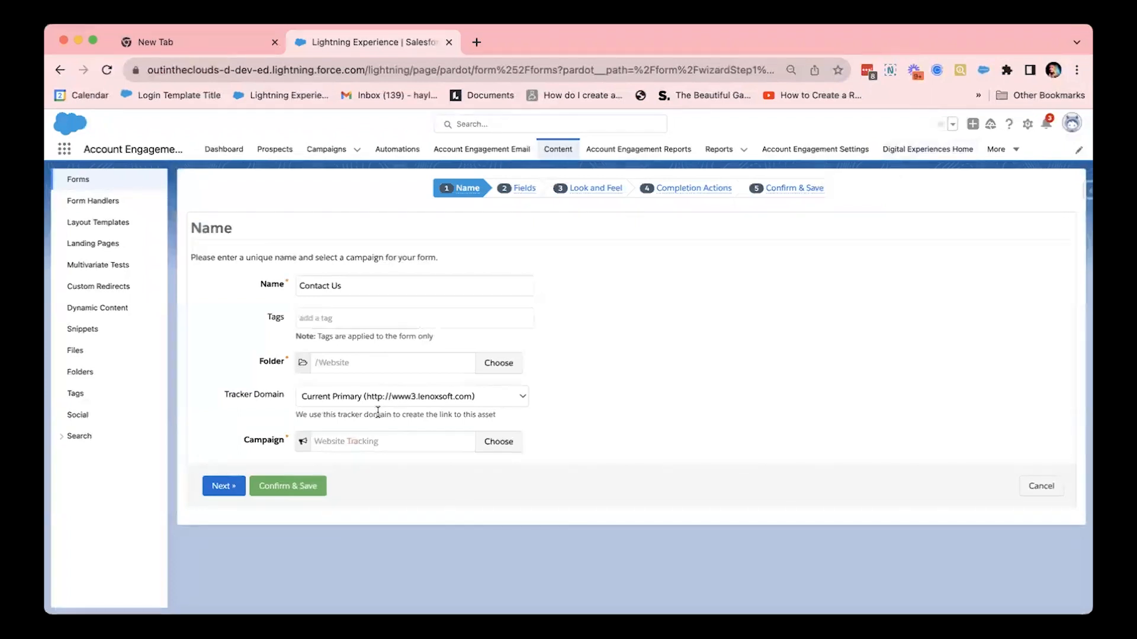
{"action": "left_click", "coordinate": [691, 188]}
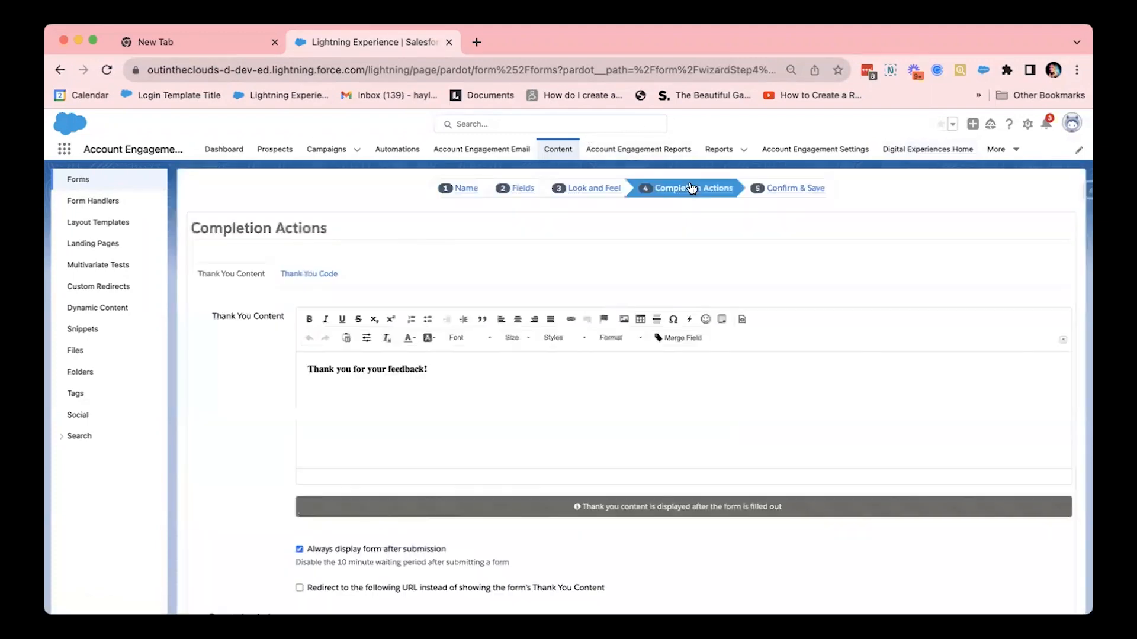
{"action": "scroll", "coordinate": [652, 321], "scroll_direction": "down", "scroll_amount": 3}
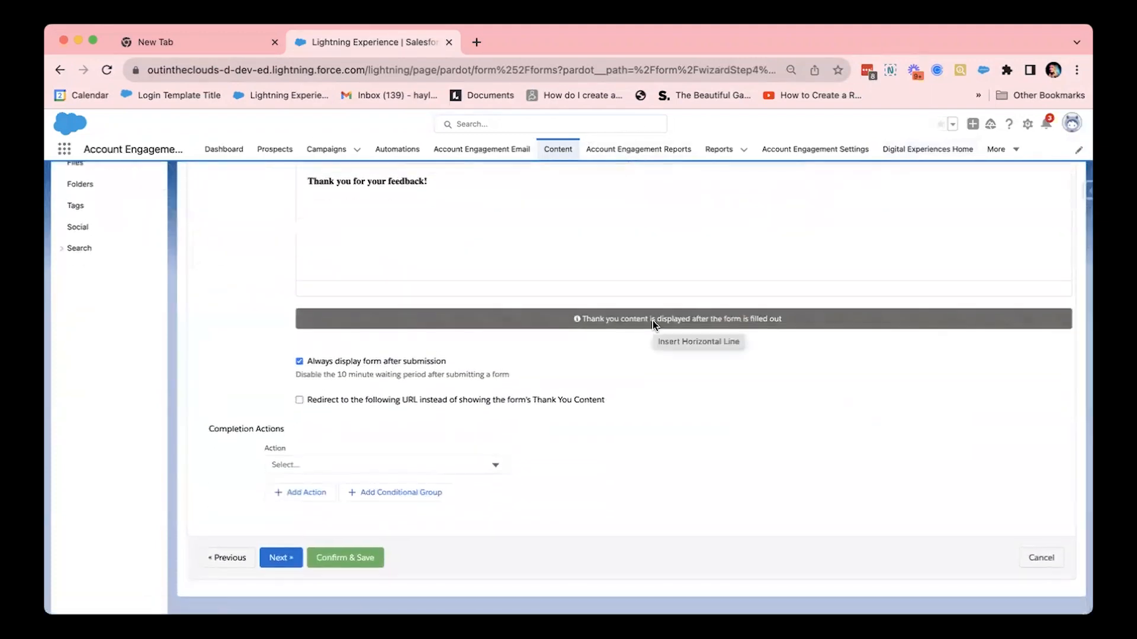
Add a conditional group to the completion actions, based on the Prospect Default Field Country with the operator "contains"
{"action": "left_click", "coordinate": [409, 495]}
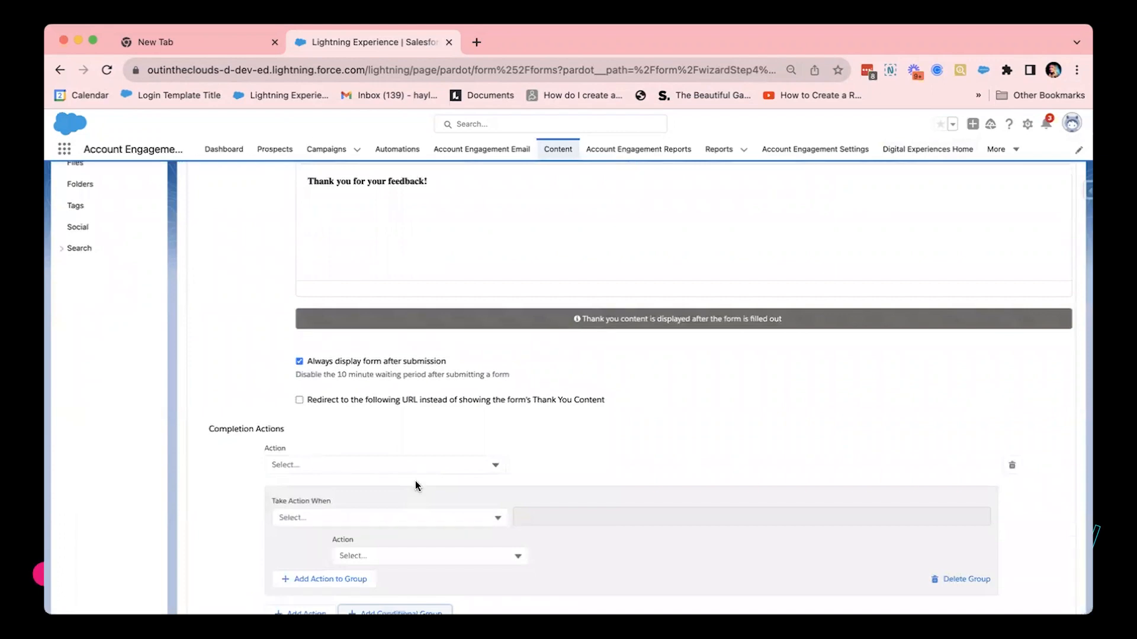
{"action": "scroll", "coordinate": [414, 480], "scroll_direction": "down", "scroll_amount": 3}
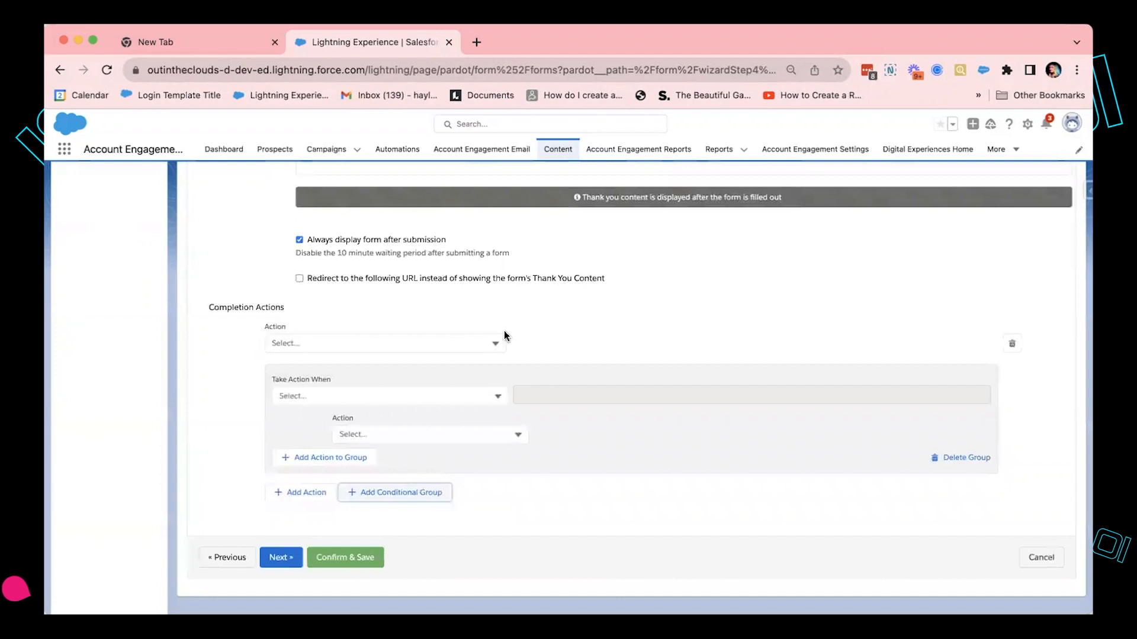
{"action": "left_click", "coordinate": [491, 399]}
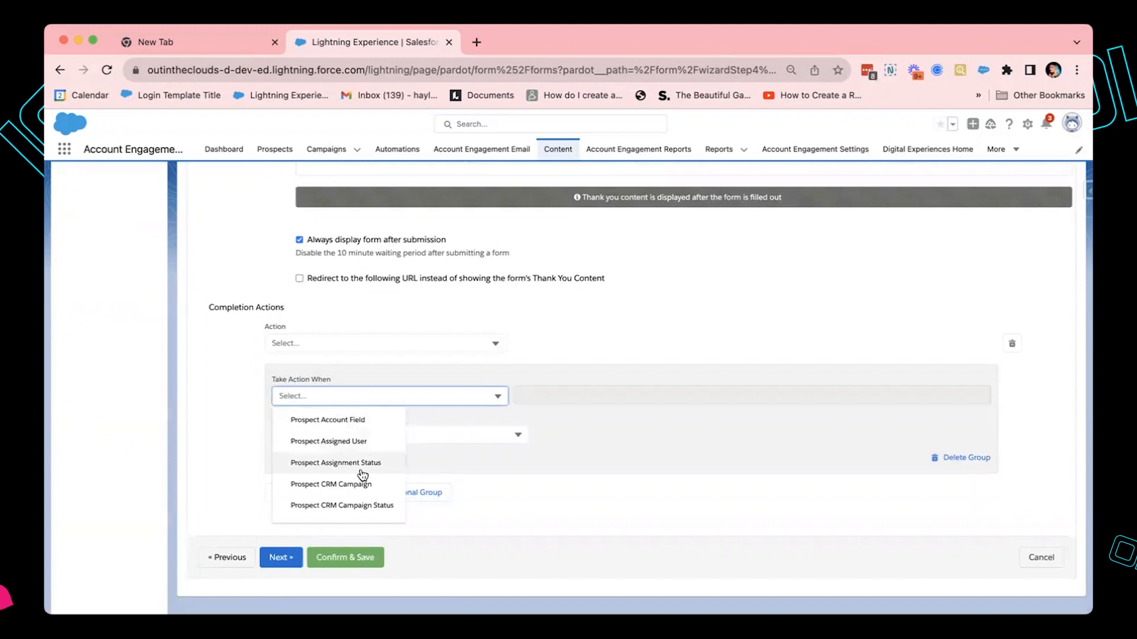
{"action": "scroll", "coordinate": [373, 507], "scroll_direction": "down", "scroll_amount": 3}
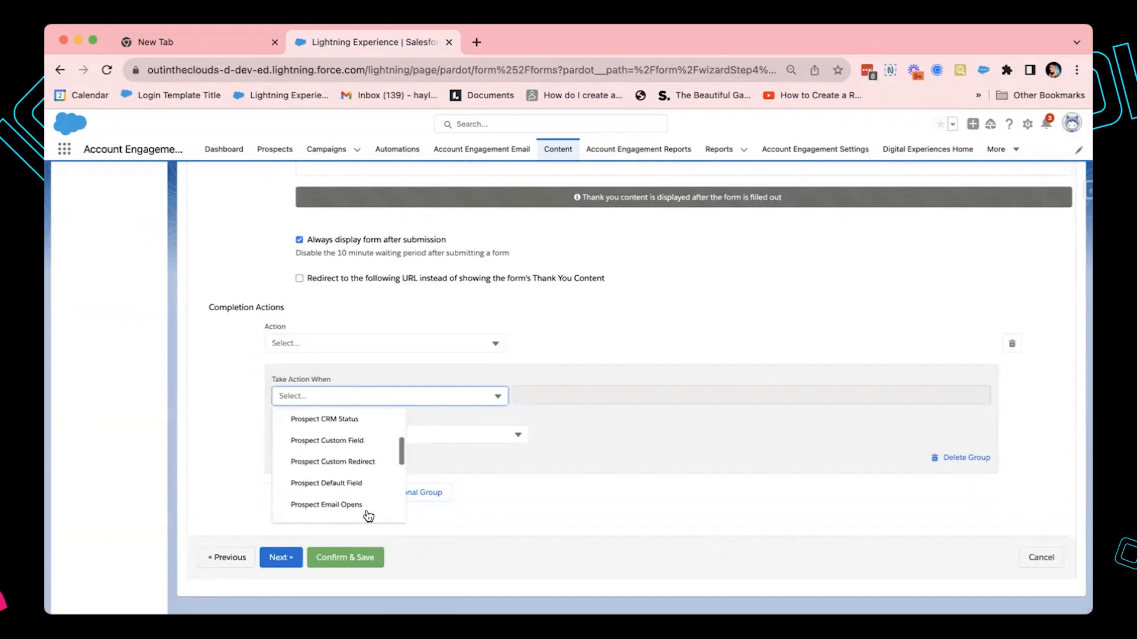
{"action": "left_click", "coordinate": [328, 480]}
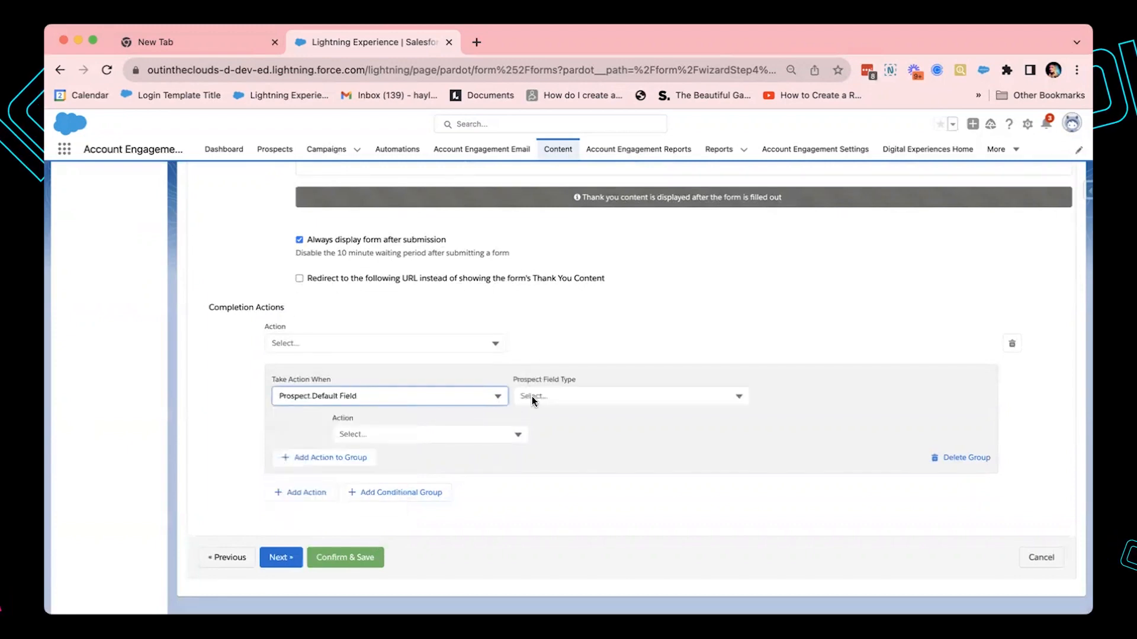
{"action": "left_click", "coordinate": [534, 396]}
{"action": "scroll", "coordinate": [549, 470], "scroll_direction": "down", "scroll_amount": 2}
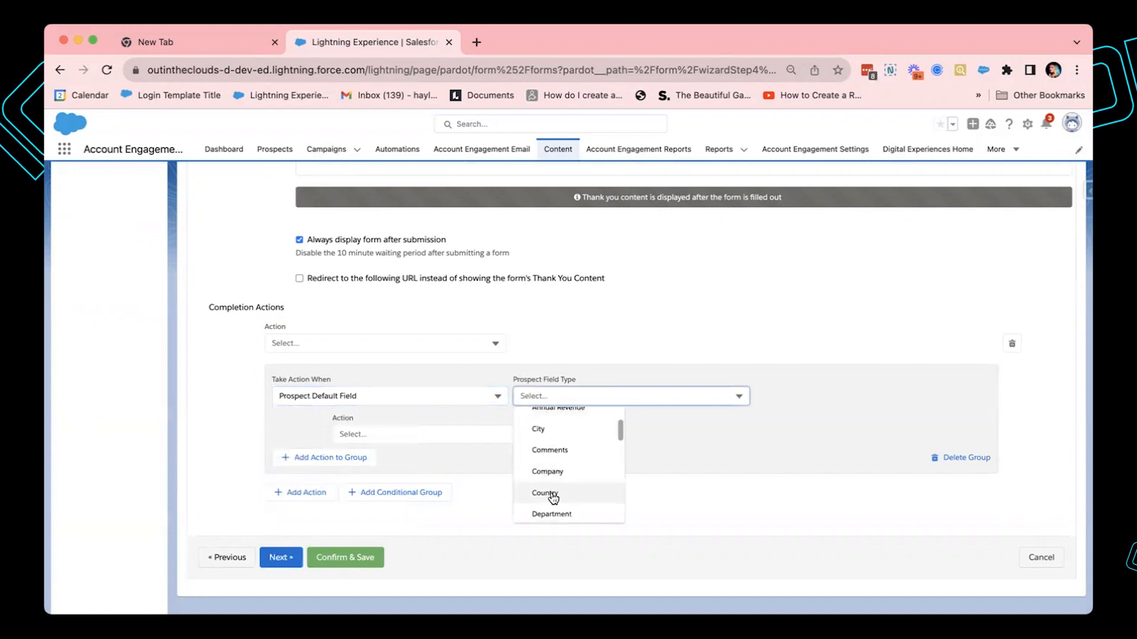
{"action": "left_click", "coordinate": [548, 492]}
{"action": "left_click", "coordinate": [767, 396]}
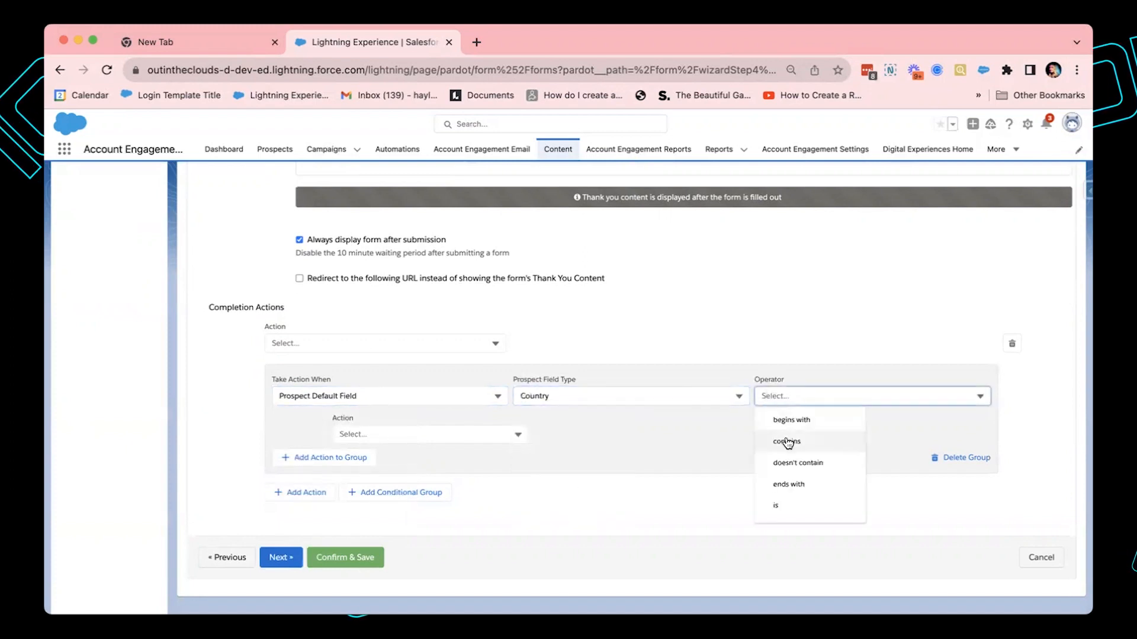
{"action": "left_click", "coordinate": [782, 437]}
Set the Country condition's value to "Australia; New Zealand; Singapore"
{"action": "left_click", "coordinate": [384, 426]}
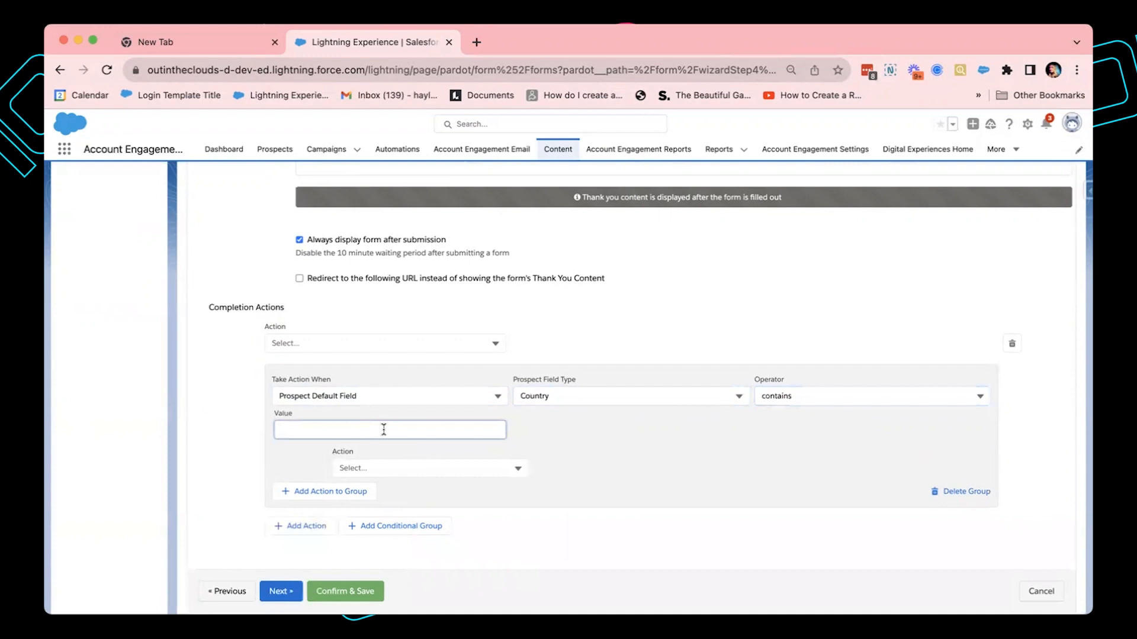
{"action": "type", "text": "Australia"}
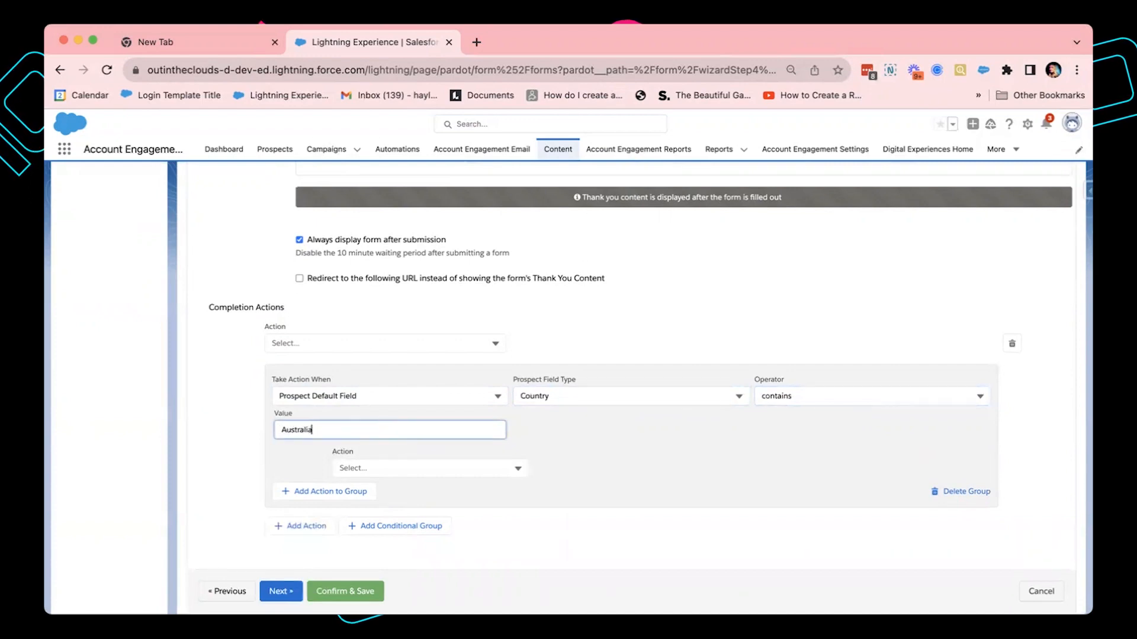
{"action": "type", "text": "; new Ze"}
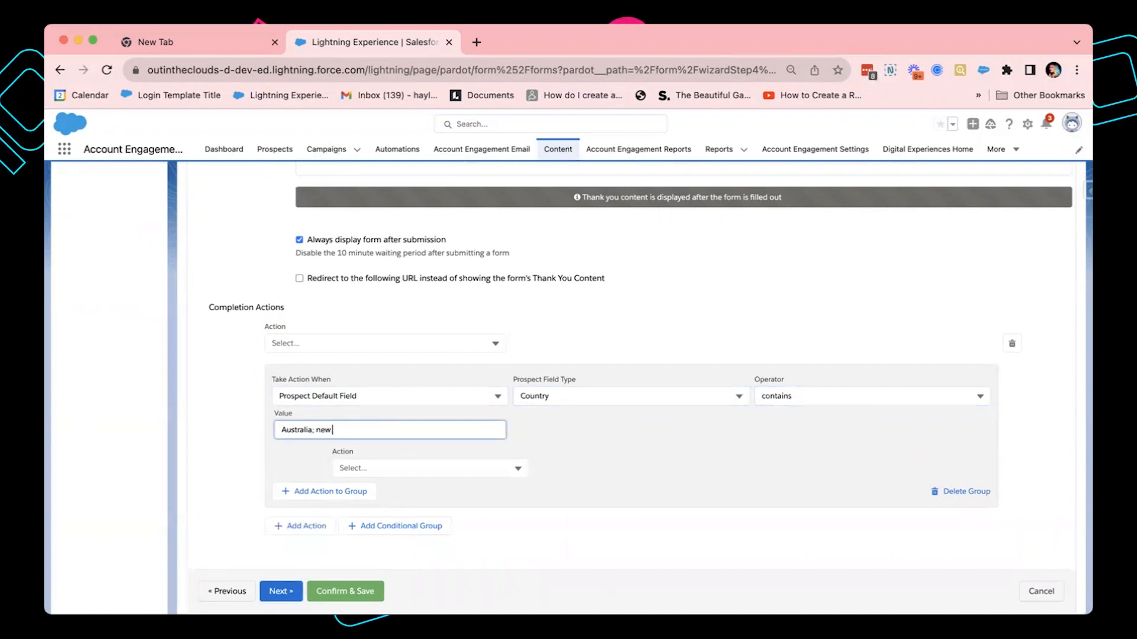
{"action": "key", "text": "BackSpace"}
{"action": "key", "text": "BackSpace"}
{"action": "key", "text": "BackSpace"}
{"action": "key", "text": "BackSpace"}
{"action": "key", "text": "BackSpace"}
{"action": "key", "text": "BackSpace"}
{"action": "key", "text": "BackSpace"}
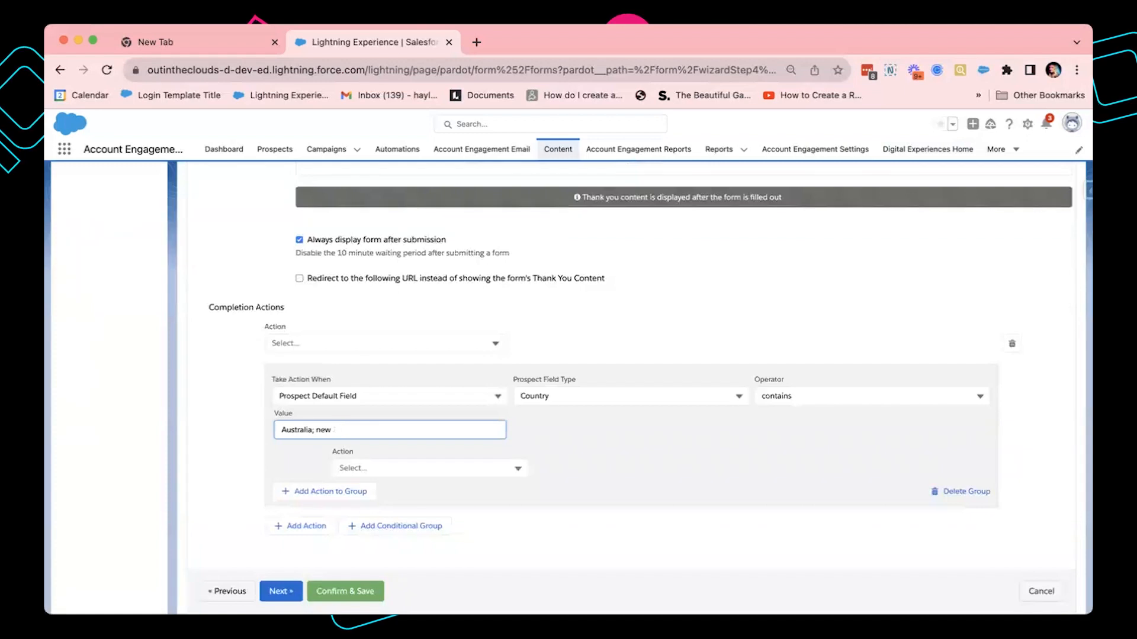
{"action": "type", "text": "n"}
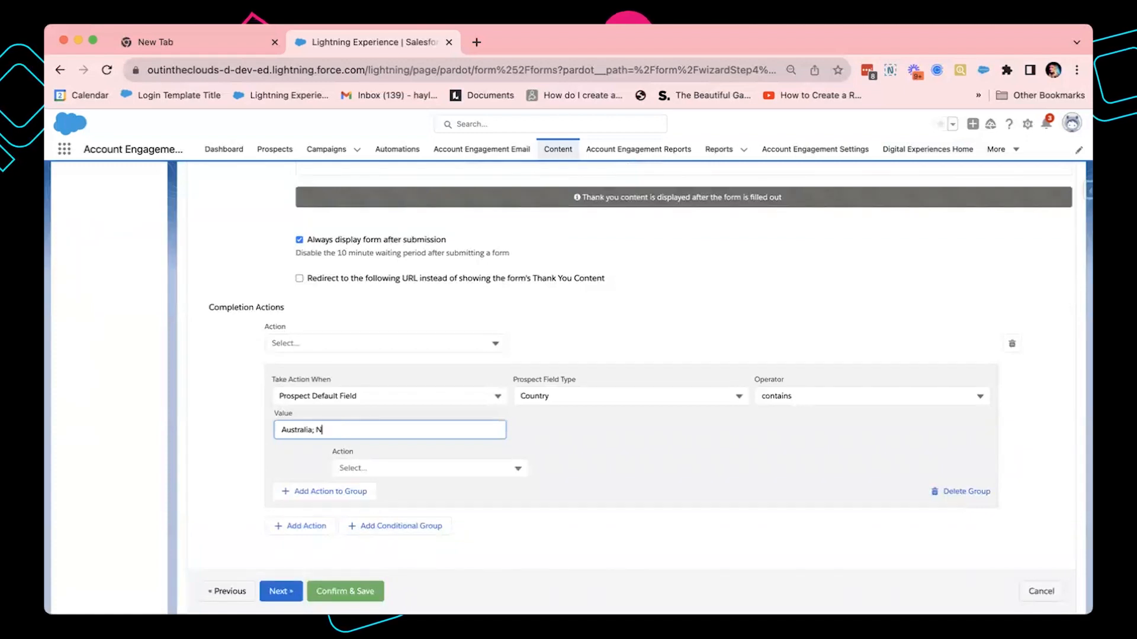
{"action": "type", "text": "ew Zelan"}
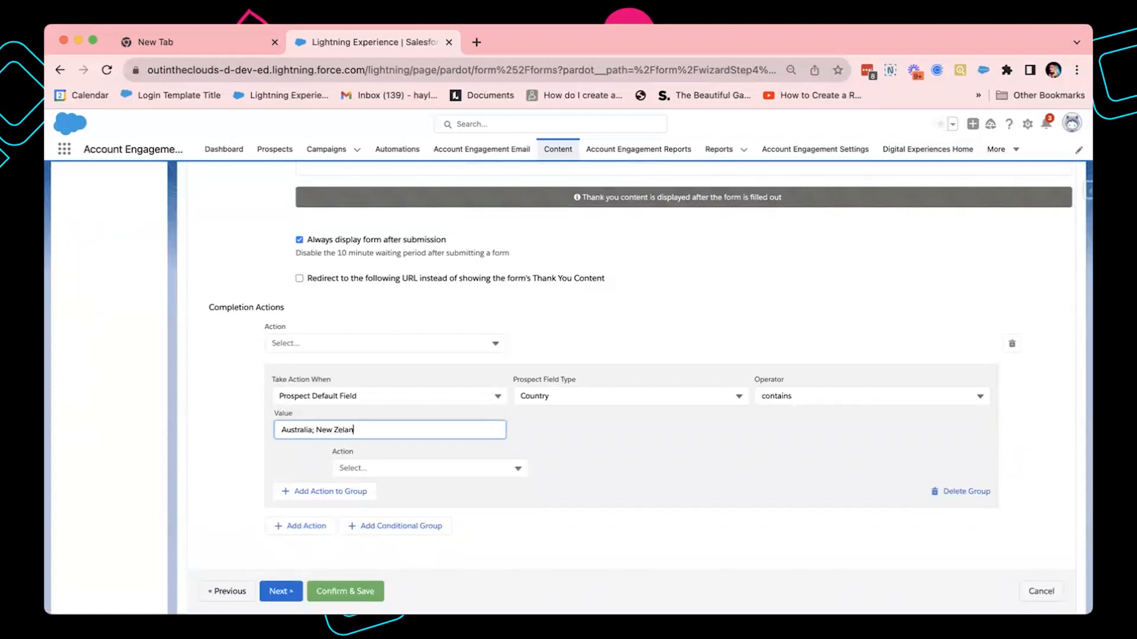
{"action": "key", "text": "BackSpace"}
{"action": "key", "text": "BackSpace"}
{"action": "key", "text": "BackSpace"}
{"action": "type", "text": "alan"}
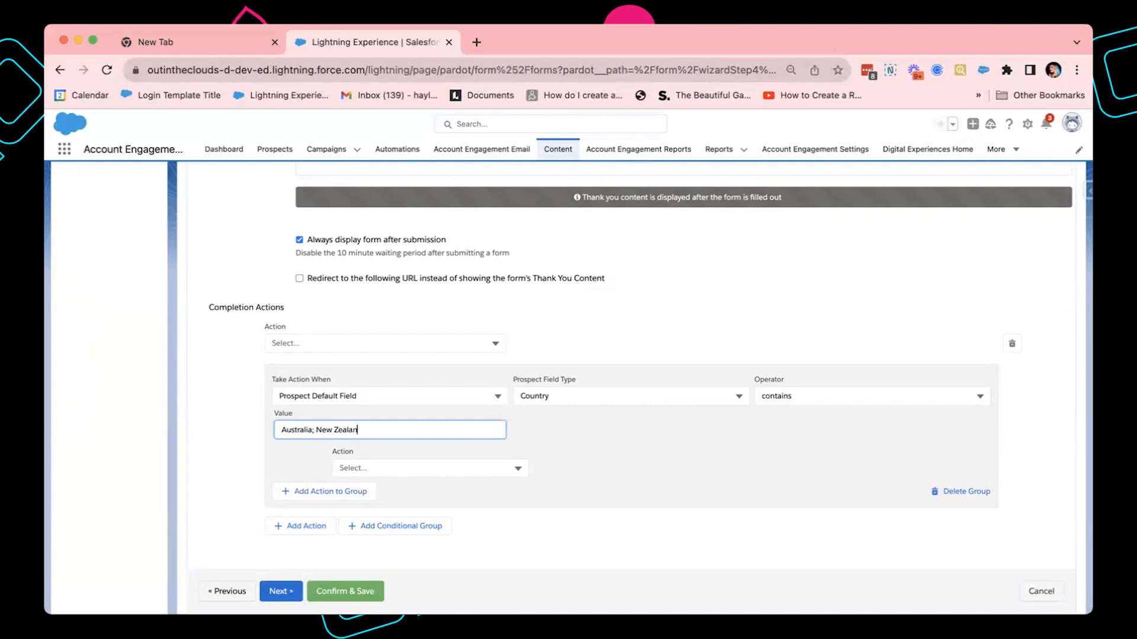
{"action": "type", "text": "d; Singapore"}
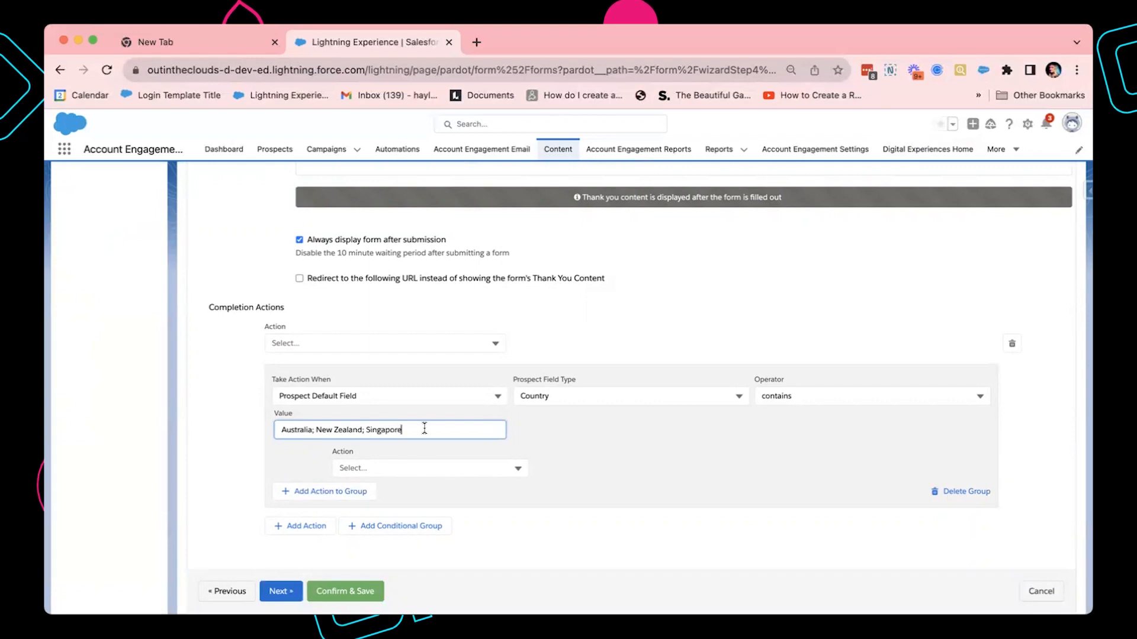
Set the conditional group's action to Assign to group with APAC Sales Team as the group
{"action": "left_click", "coordinate": [394, 467]}
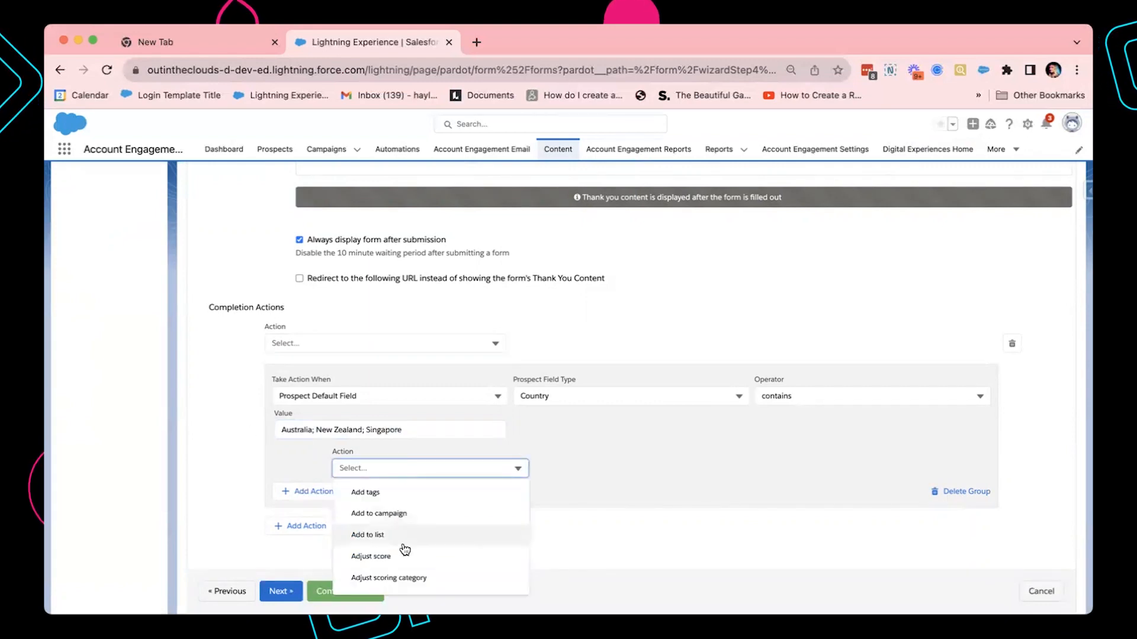
{"action": "scroll", "coordinate": [405, 549], "scroll_direction": "down", "scroll_amount": 5}
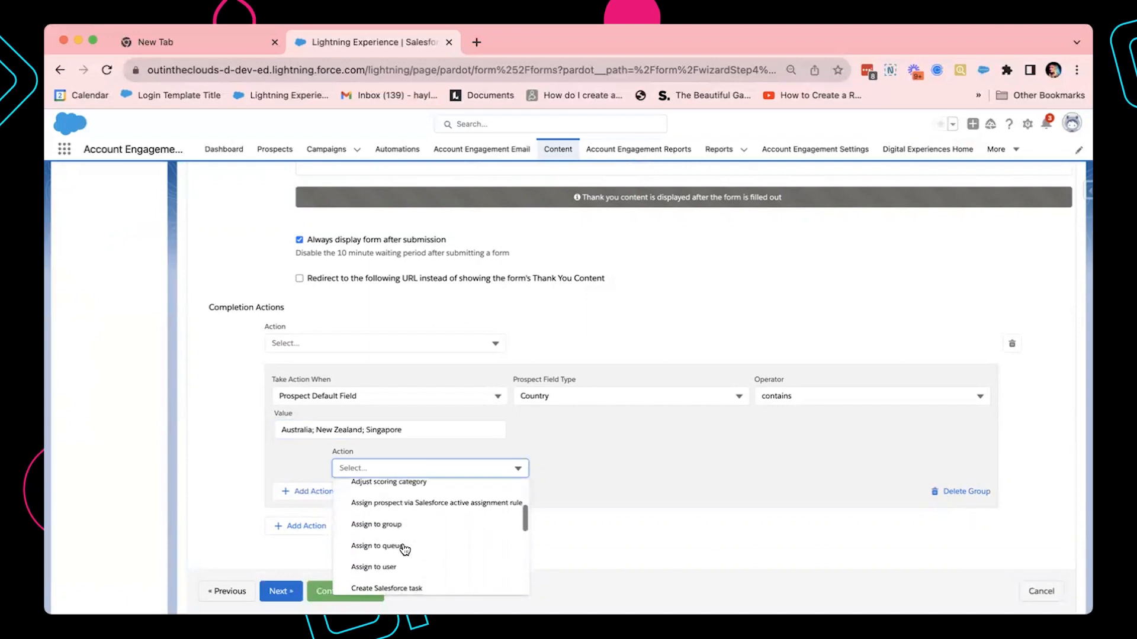
{"action": "left_click", "coordinate": [376, 521]}
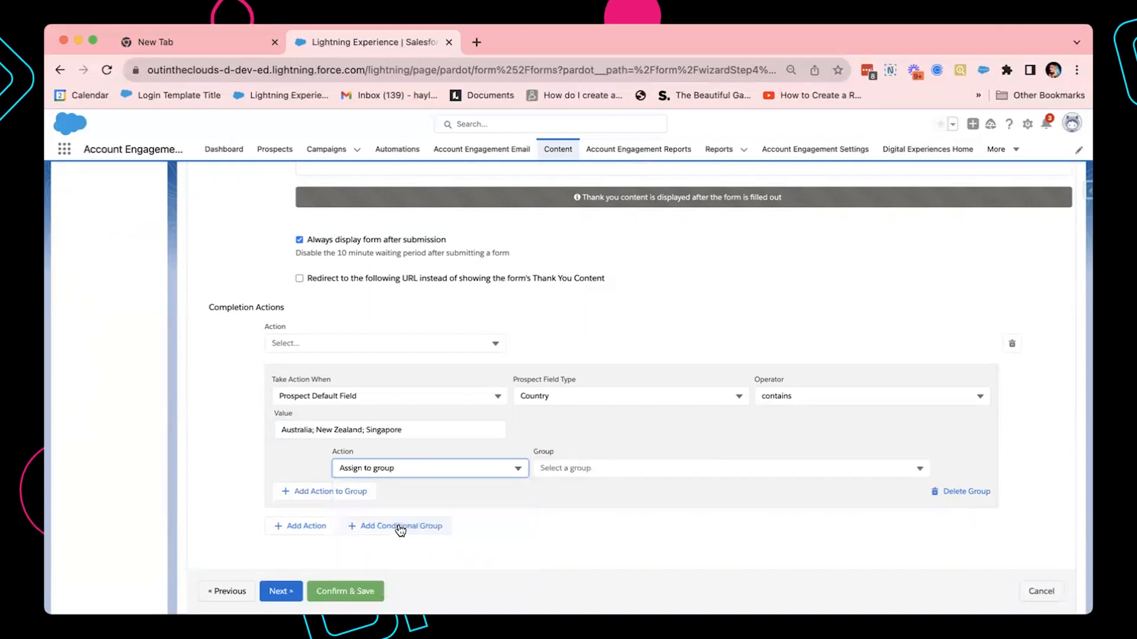
{"action": "left_click", "coordinate": [600, 472]}
{"action": "left_click", "coordinate": [598, 513]}
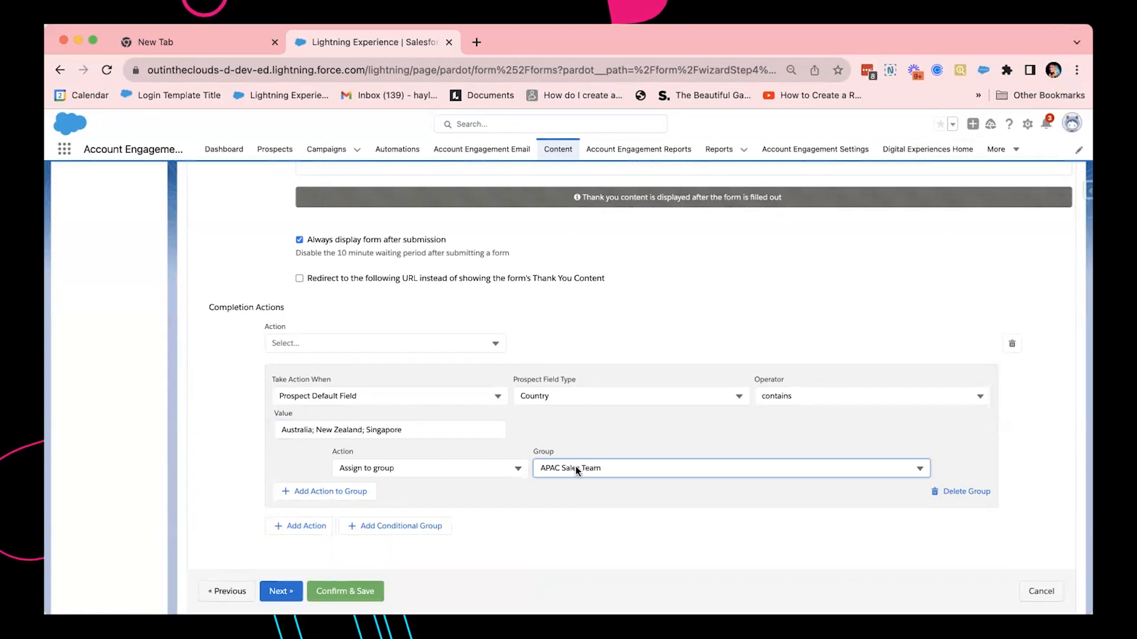
Delete the country-based conditional group and add a new one that takes action when Prospect Assignment Status is Assigned
{"action": "scroll", "coordinate": [575, 467], "scroll_direction": "down", "scroll_amount": 1}
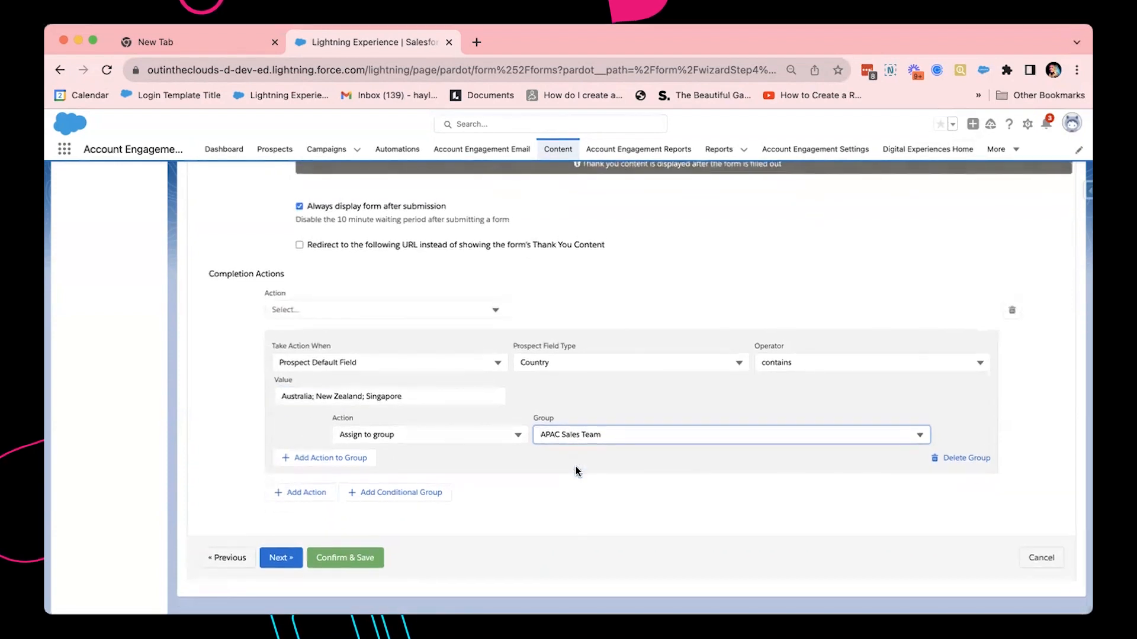
{"action": "left_click", "coordinate": [967, 458]}
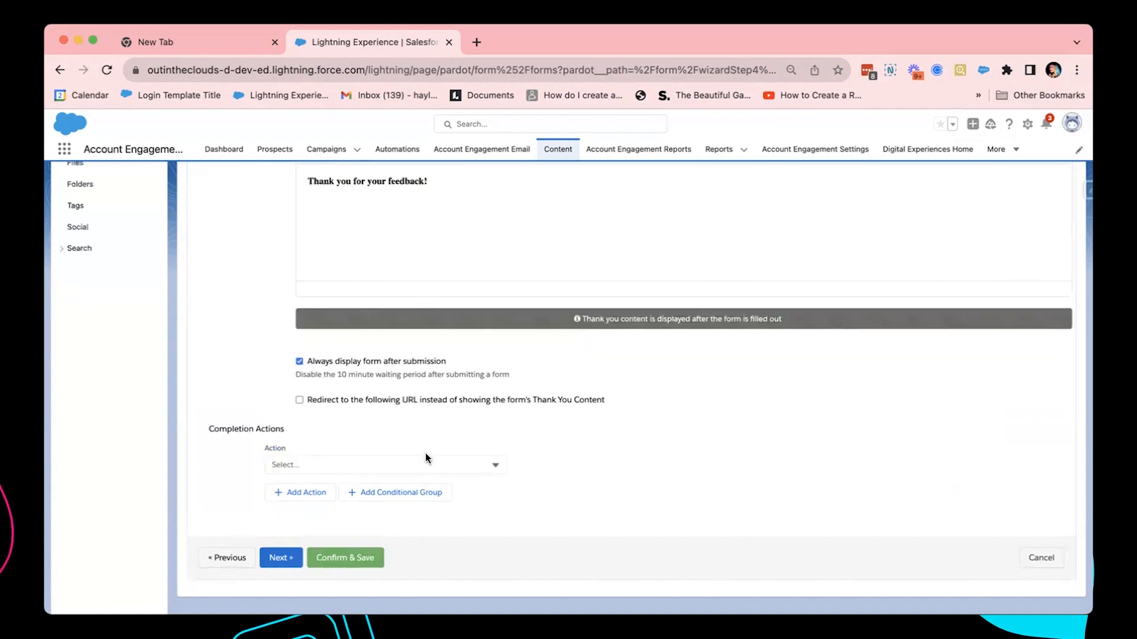
{"action": "left_click", "coordinate": [400, 494]}
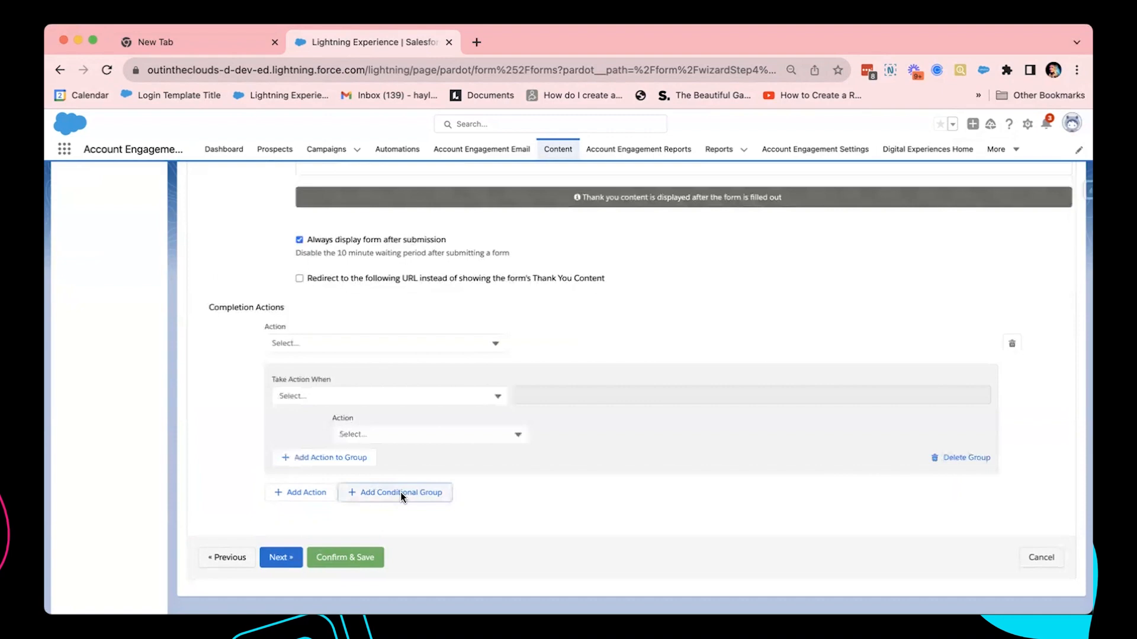
{"action": "left_click", "coordinate": [335, 395]}
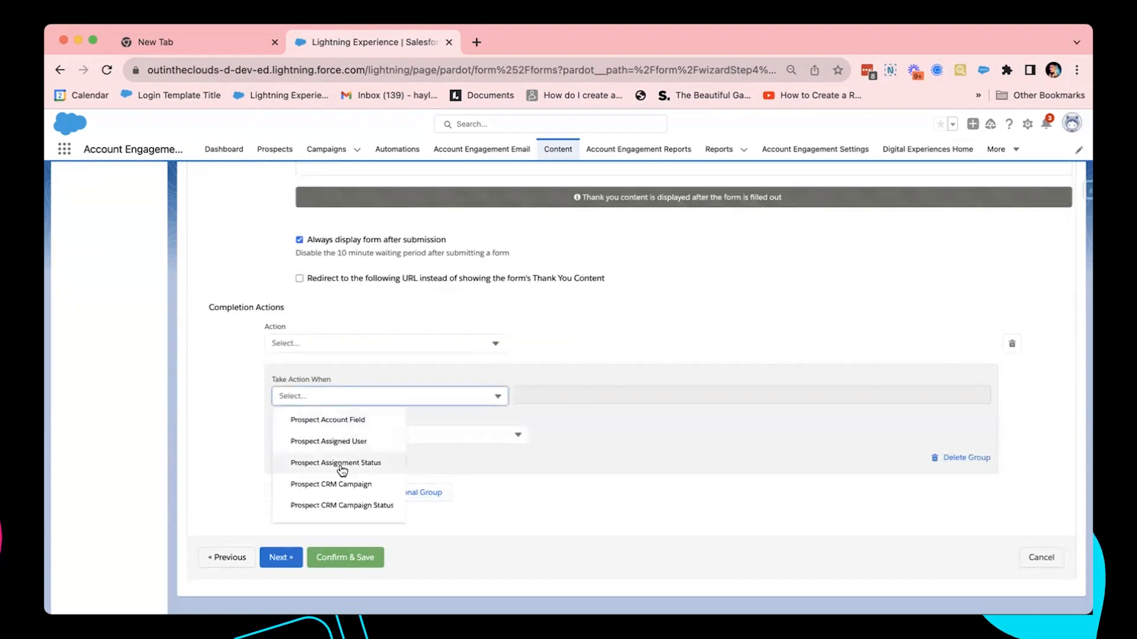
{"action": "left_click", "coordinate": [340, 462]}
{"action": "left_click", "coordinate": [528, 397]}
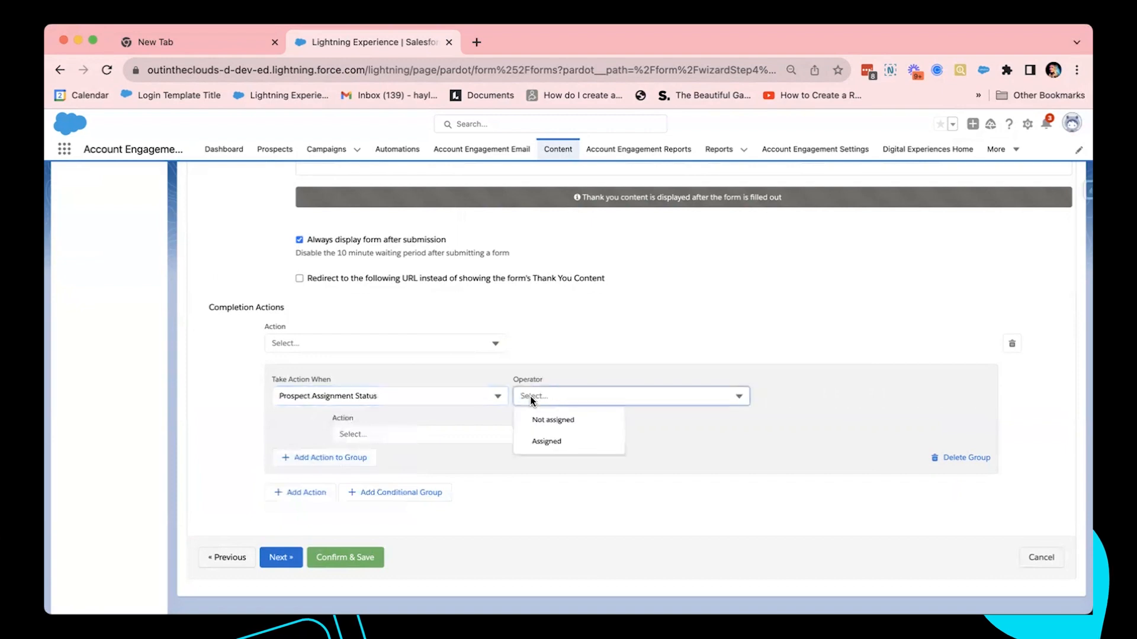
{"action": "left_click", "coordinate": [567, 437]}
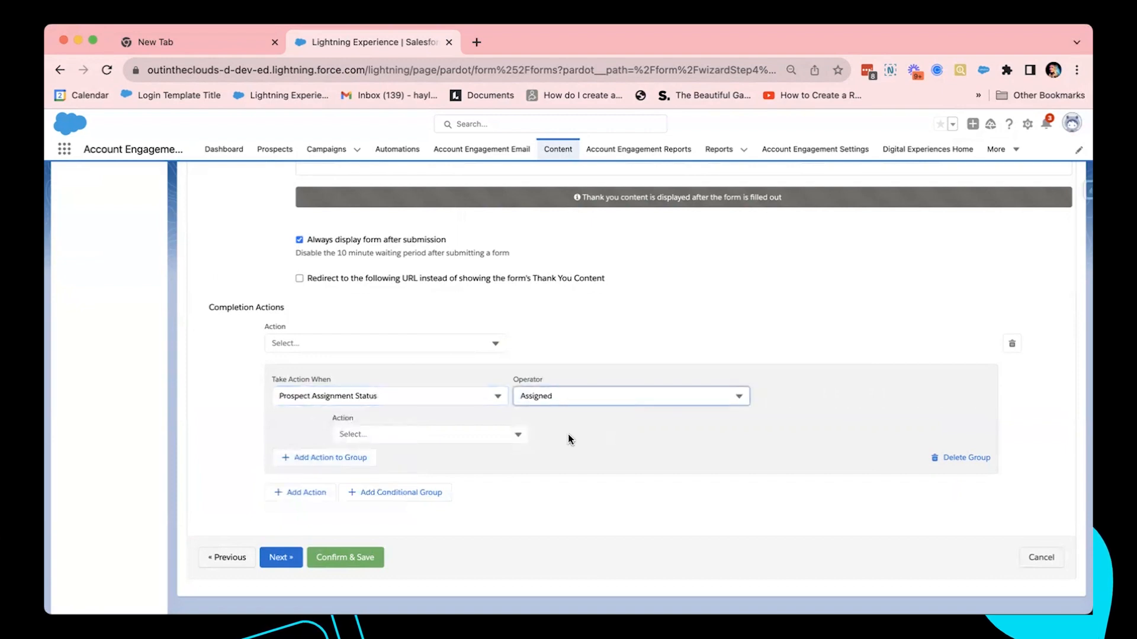
Set the assignment-status group's action to Notify assigned user
{"action": "left_click", "coordinate": [505, 439]}
{"action": "scroll", "coordinate": [441, 515], "scroll_direction": "down", "scroll_amount": 10}
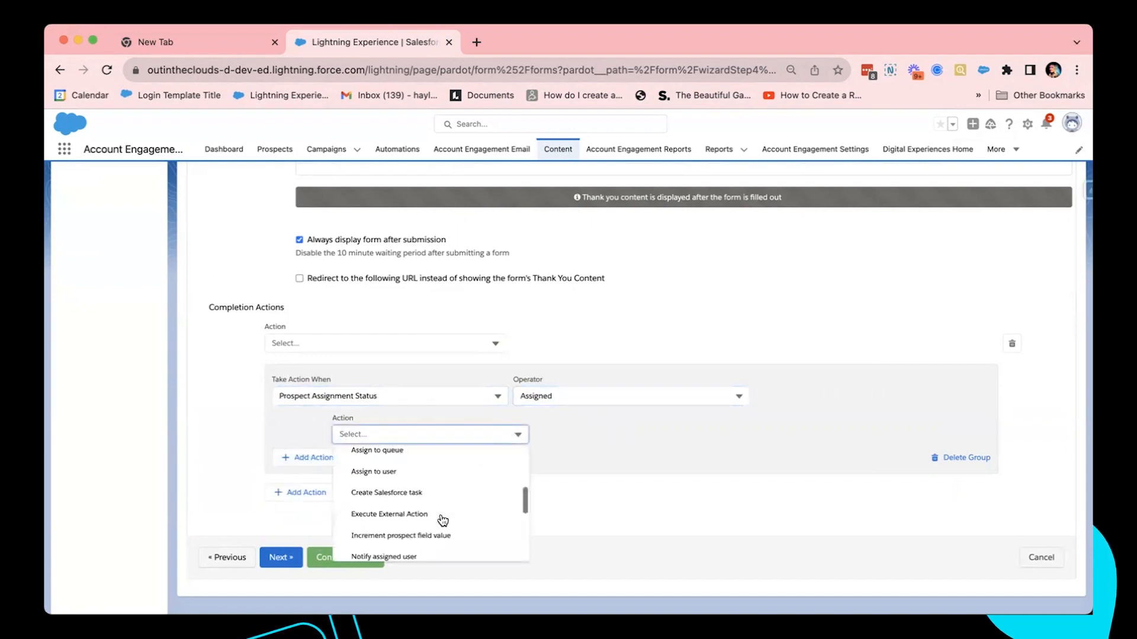
{"action": "scroll", "coordinate": [442, 520], "scroll_direction": "up", "scroll_amount": 3}
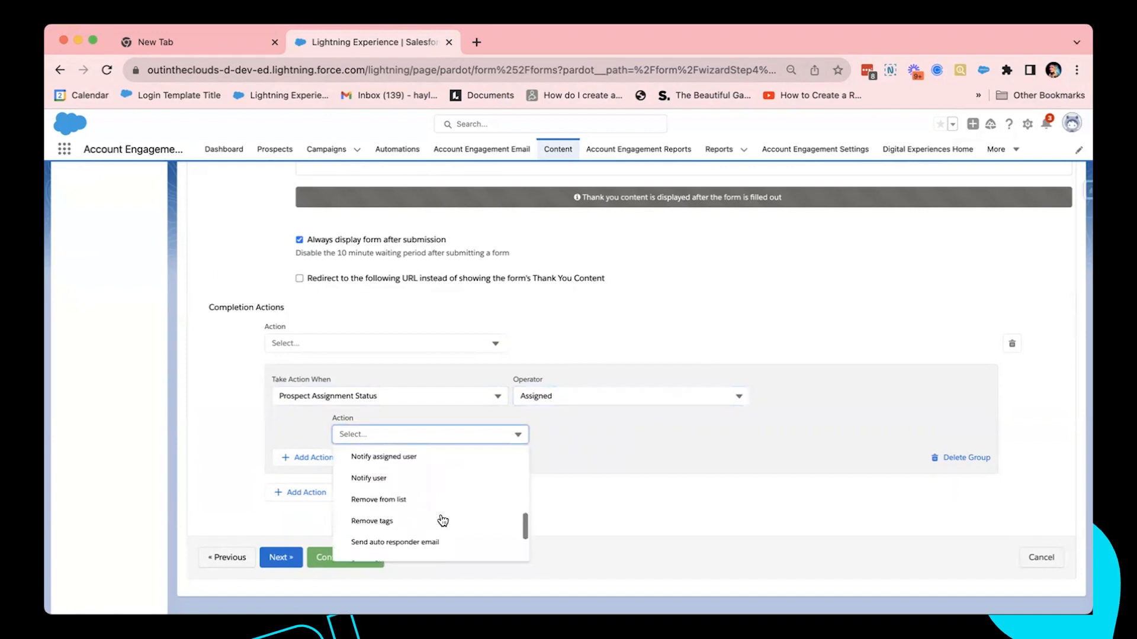
{"action": "left_click", "coordinate": [435, 456]}
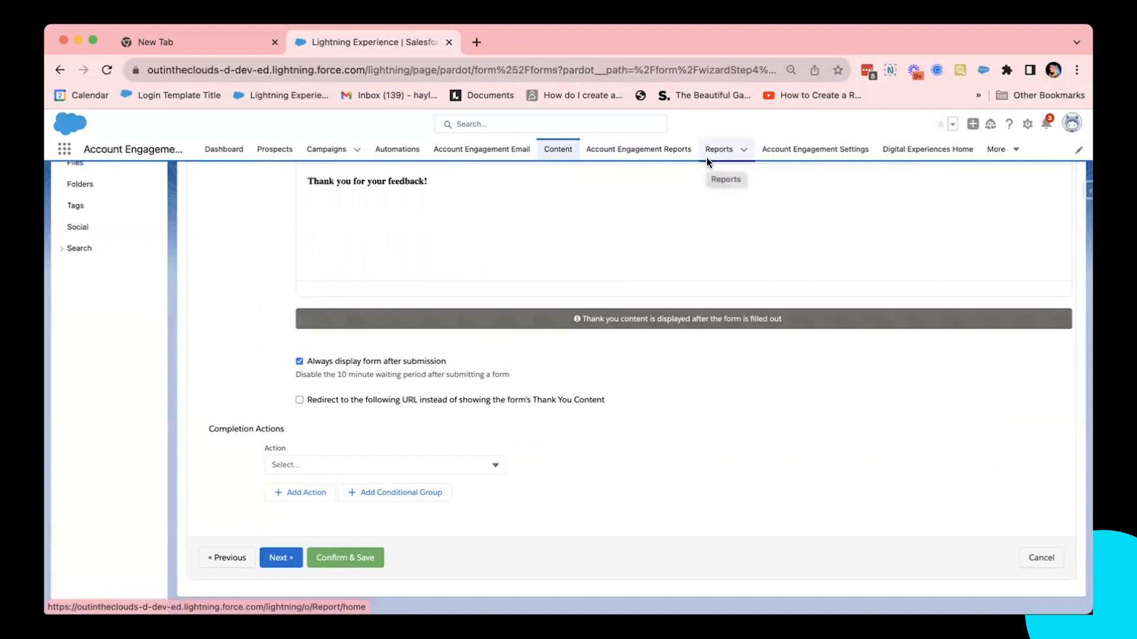
Examine the action types available for the form's first completion action, such as assigning prospects and creating Salesforce tasks
{"action": "left_click", "coordinate": [495, 467]}
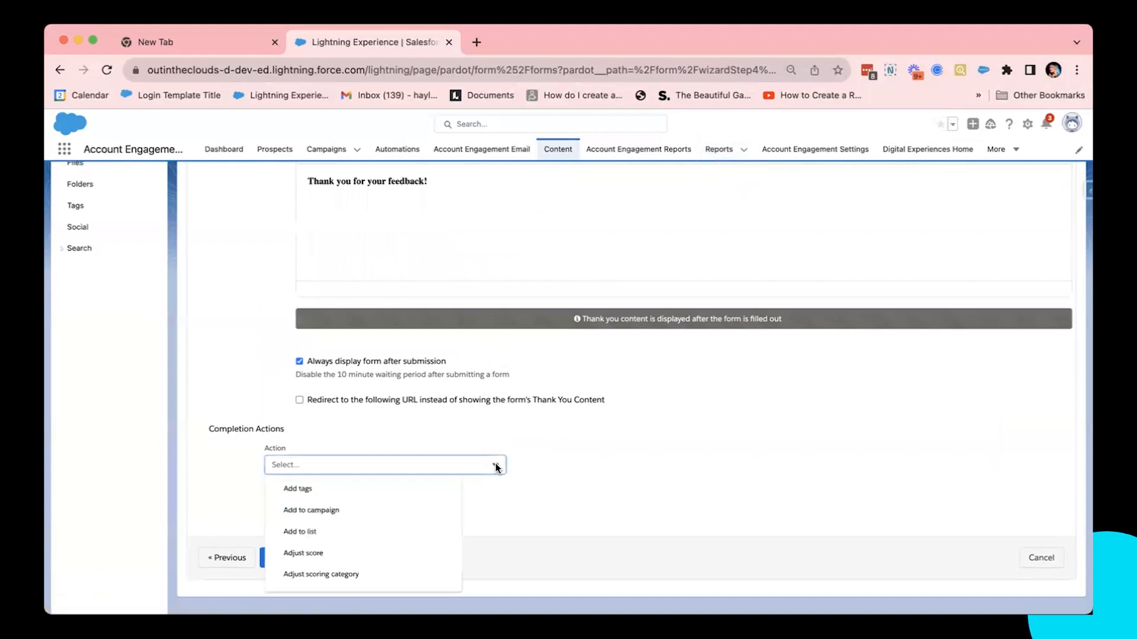
{"action": "scroll", "coordinate": [368, 538], "scroll_direction": "down", "scroll_amount": 5}
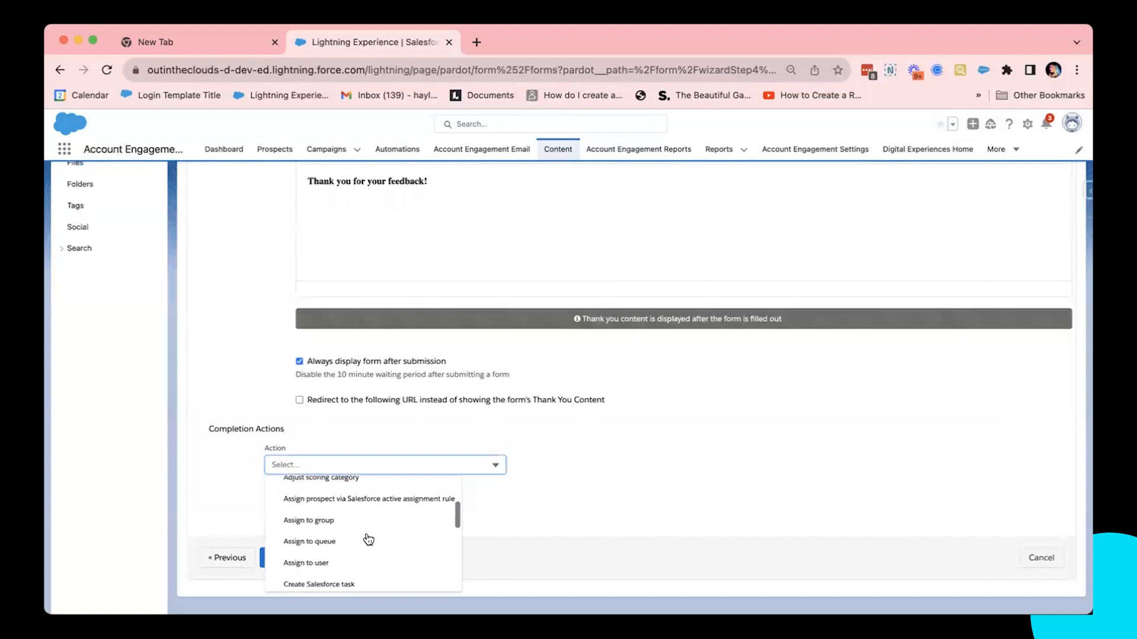
{"action": "scroll", "coordinate": [368, 538], "scroll_direction": "down", "scroll_amount": 1}
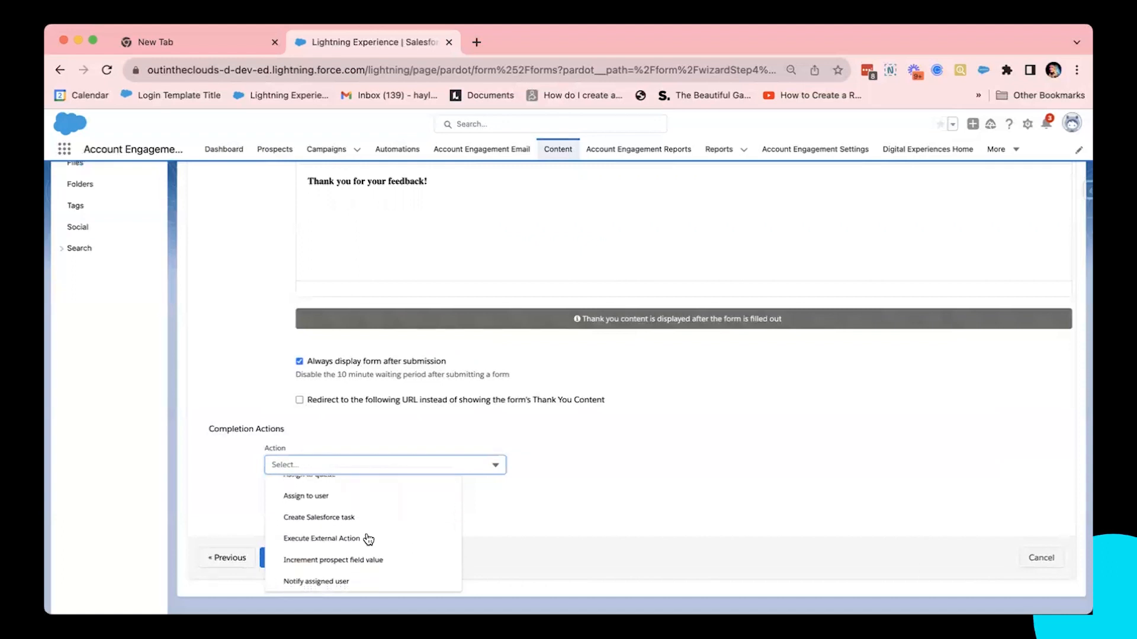
{"action": "scroll", "coordinate": [367, 538], "scroll_direction": "down", "scroll_amount": 2}
{"action": "scroll", "coordinate": [367, 538], "scroll_direction": "up", "scroll_amount": 4}
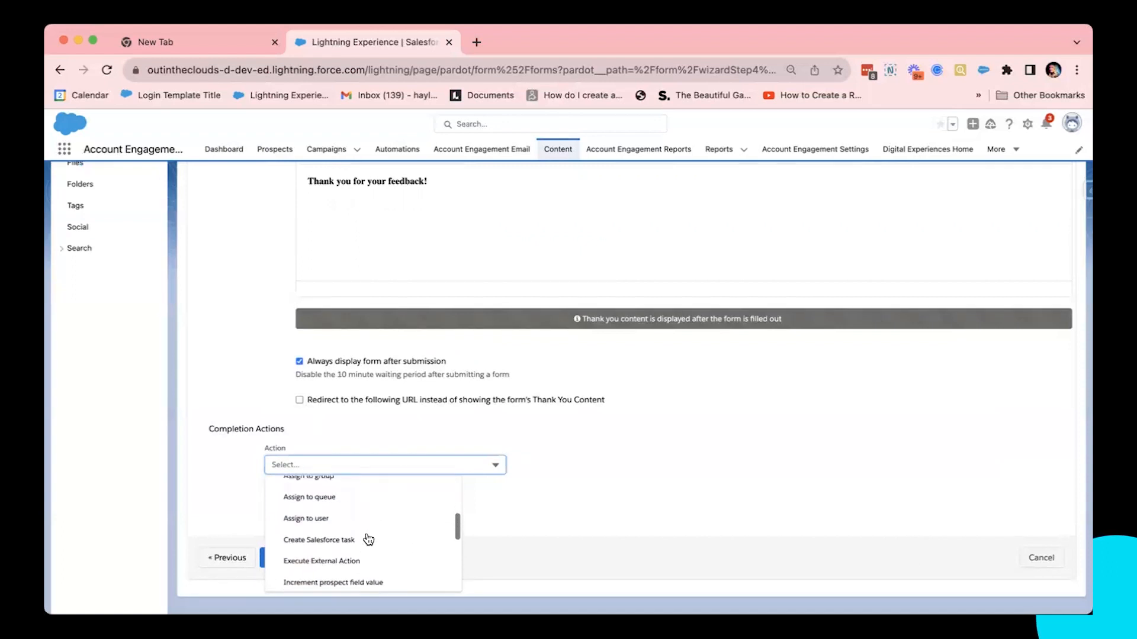
{"action": "scroll", "coordinate": [368, 538], "scroll_direction": "down", "scroll_amount": 8}
{"action": "scroll", "coordinate": [368, 538], "scroll_direction": "up", "scroll_amount": 2}
{"action": "scroll", "coordinate": [368, 538], "scroll_direction": "up", "scroll_amount": 4}
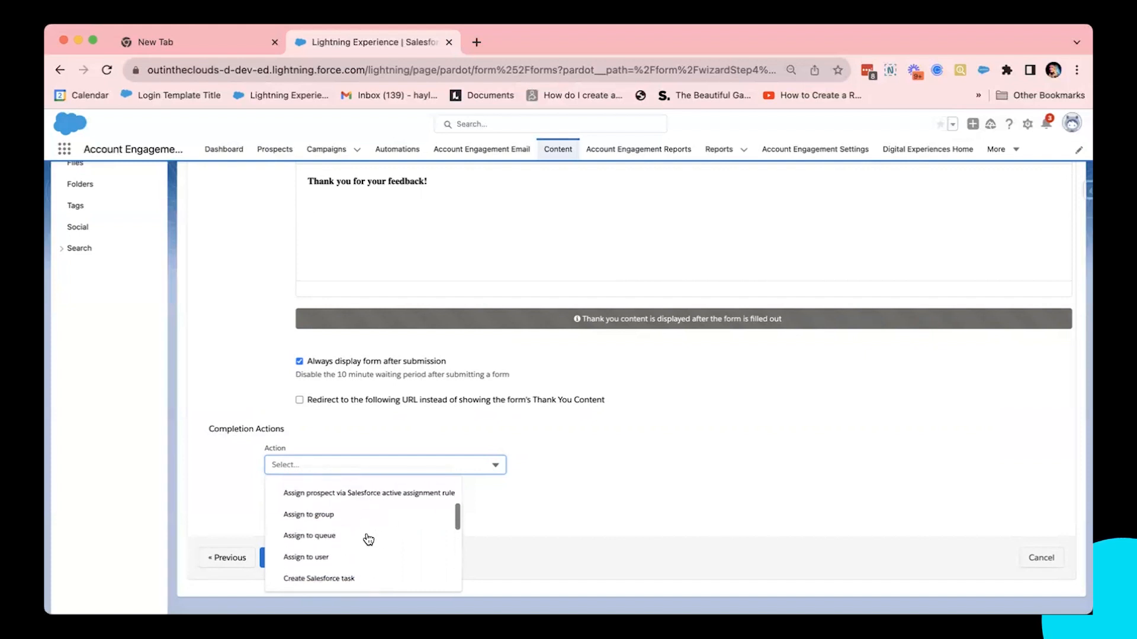
{"action": "left_click", "coordinate": [357, 438]}
Add a conditional group to the completion actions that takes action when Prospect Custom Field
{"action": "left_click", "coordinate": [411, 494]}
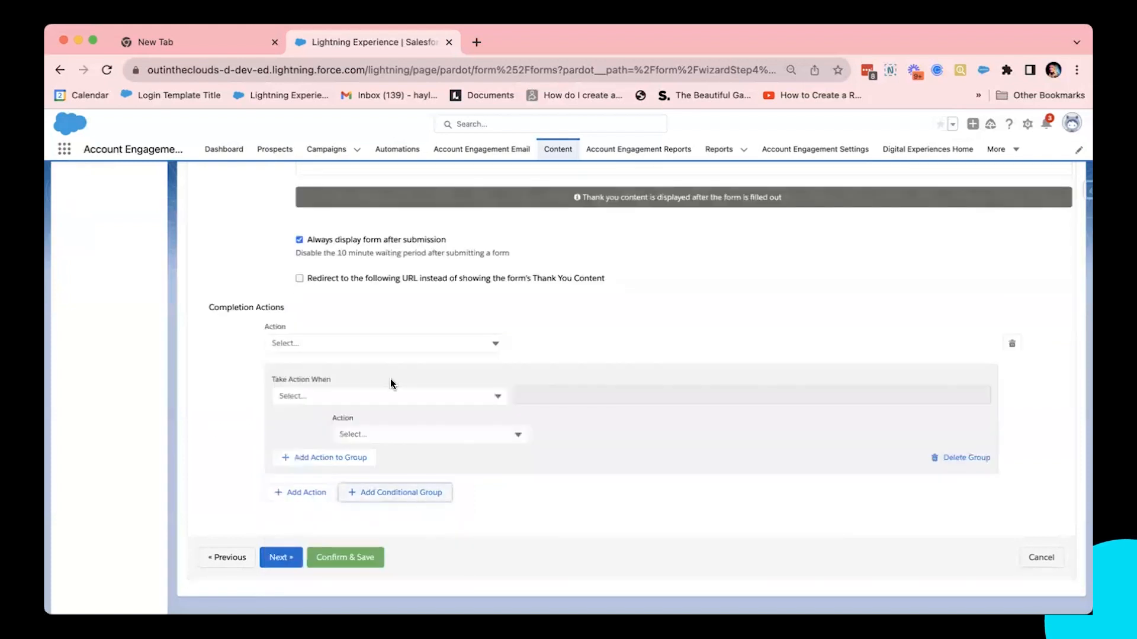
{"action": "left_click", "coordinate": [392, 396]}
{"action": "scroll", "coordinate": [365, 456], "scroll_direction": "down", "scroll_amount": 2}
{"action": "scroll", "coordinate": [364, 463], "scroll_direction": "down", "scroll_amount": 3}
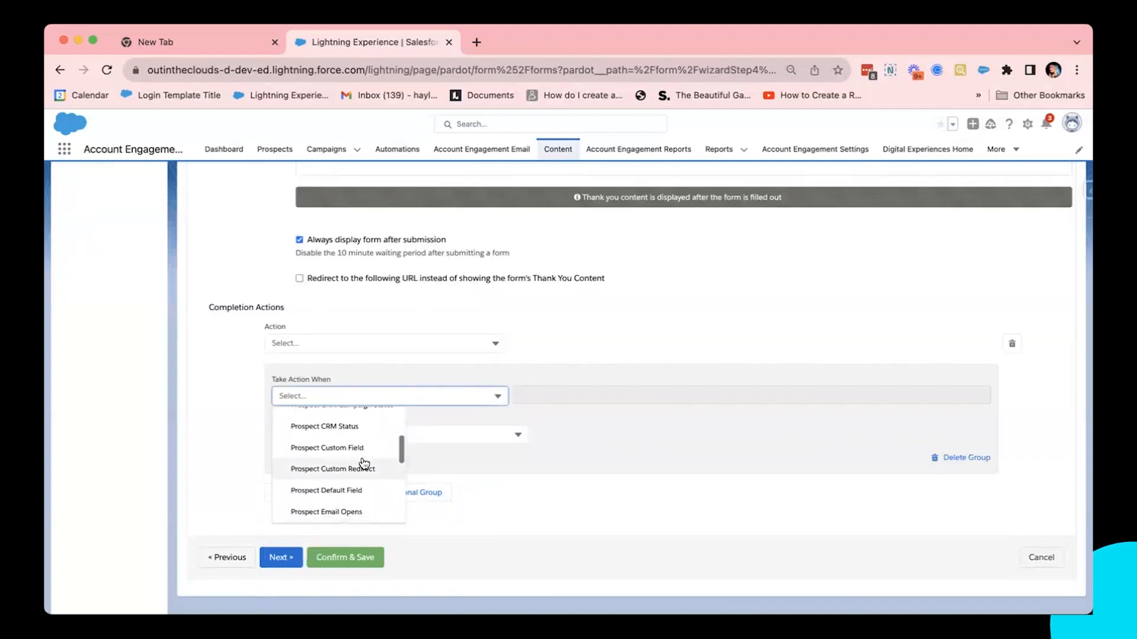
{"action": "left_click", "coordinate": [358, 450]}
Set the custom field condition to Product Interest with operator "is" and value GC1000 series
{"action": "left_click", "coordinate": [533, 395]}
{"action": "scroll", "coordinate": [550, 465], "scroll_direction": "down", "scroll_amount": 3}
{"action": "scroll", "coordinate": [556, 474], "scroll_direction": "down", "scroll_amount": 5}
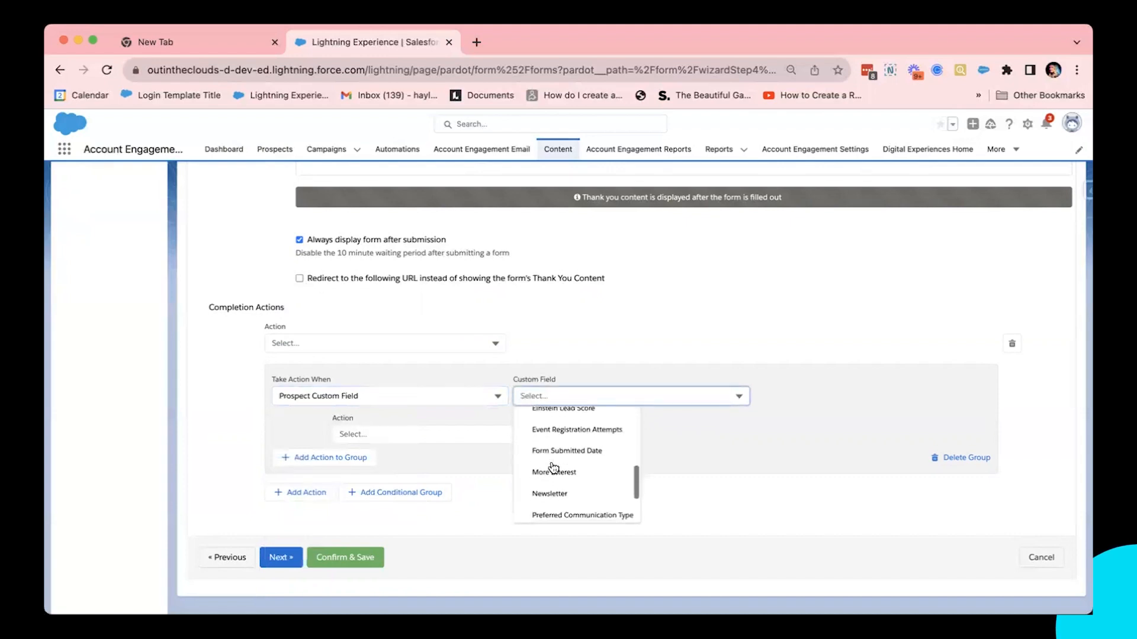
{"action": "left_click", "coordinate": [559, 503]}
{"action": "left_click", "coordinate": [773, 397]}
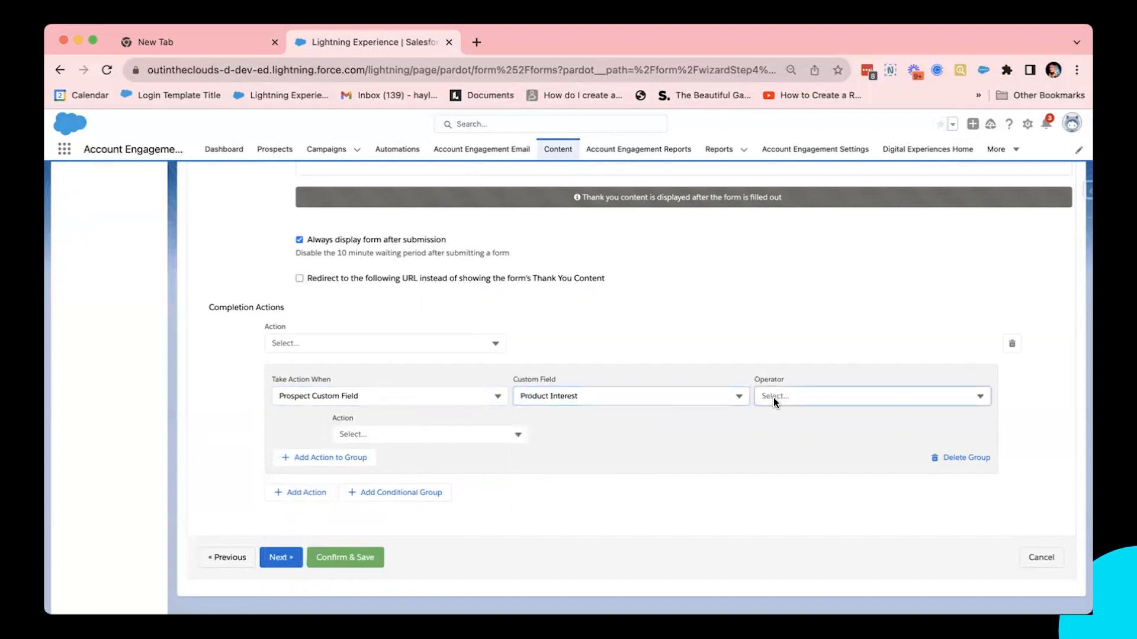
{"action": "left_click", "coordinate": [783, 466]}
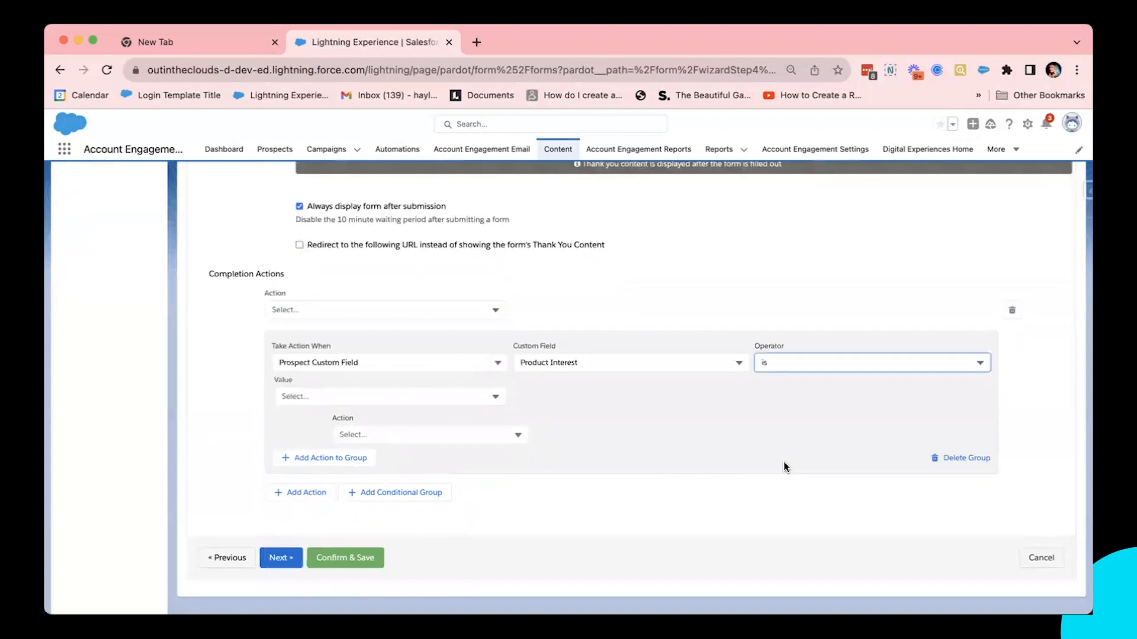
{"action": "left_click", "coordinate": [346, 398]}
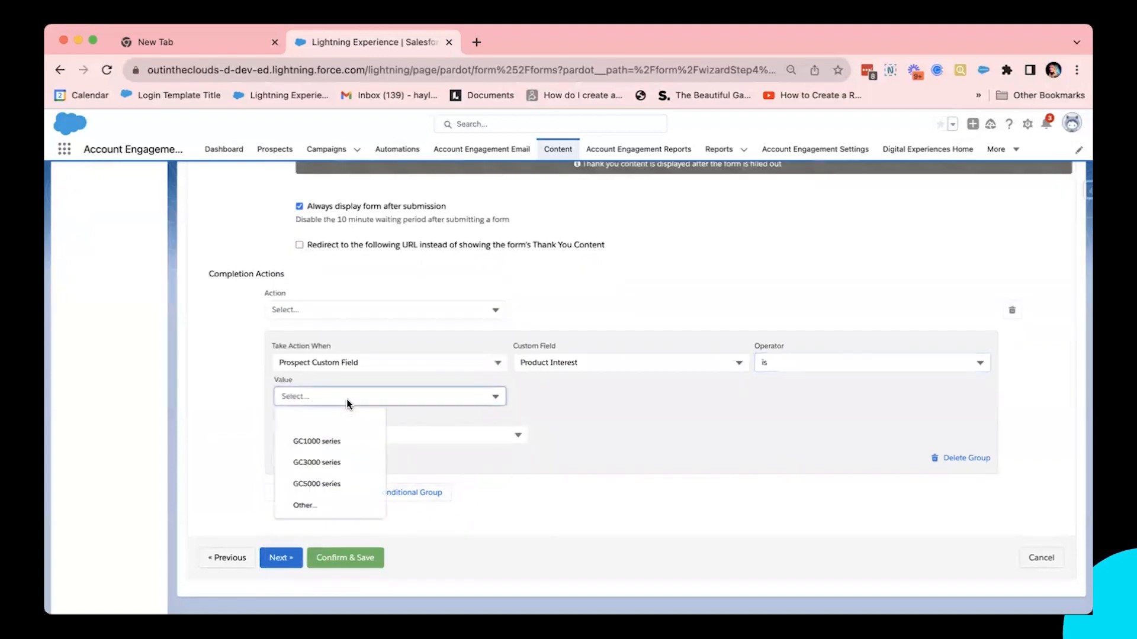
{"action": "left_click", "coordinate": [332, 440]}
Set the Product Interest group's action to Add to list with GC1000 series Communications as the list
{"action": "left_click", "coordinate": [419, 436]}
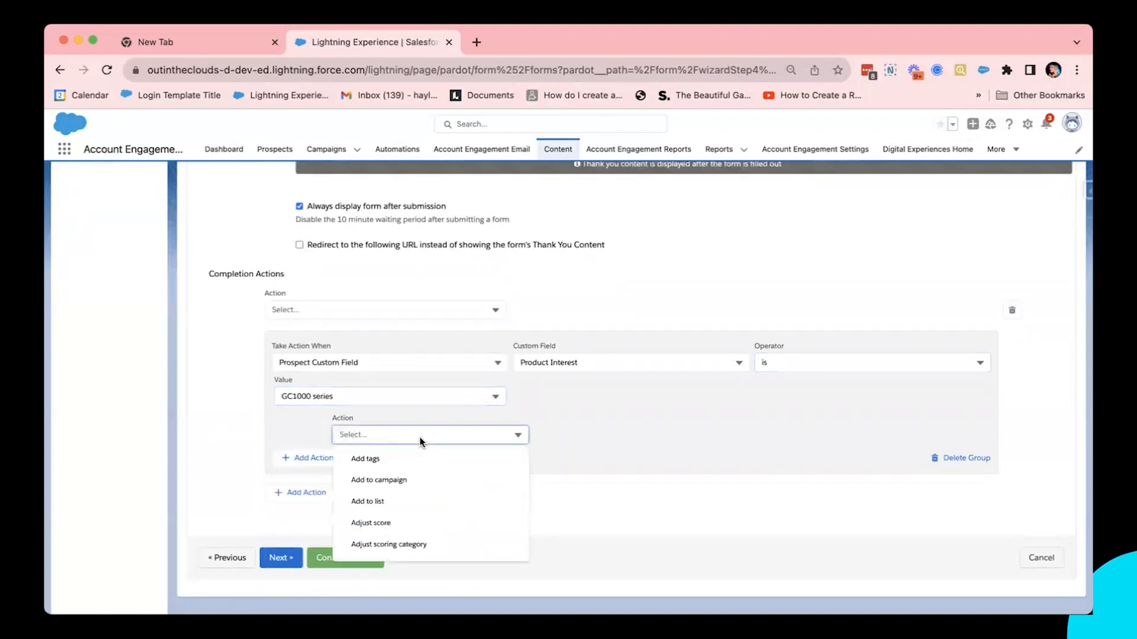
{"action": "left_click", "coordinate": [406, 501]}
{"action": "left_click", "coordinate": [574, 436]}
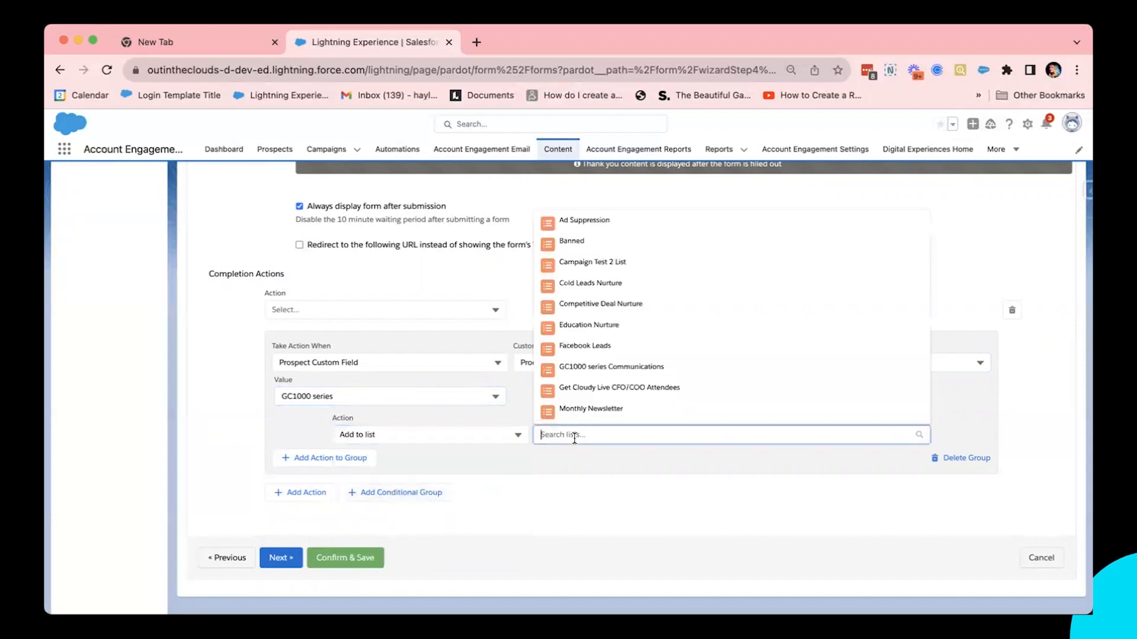
{"action": "left_click", "coordinate": [604, 369]}
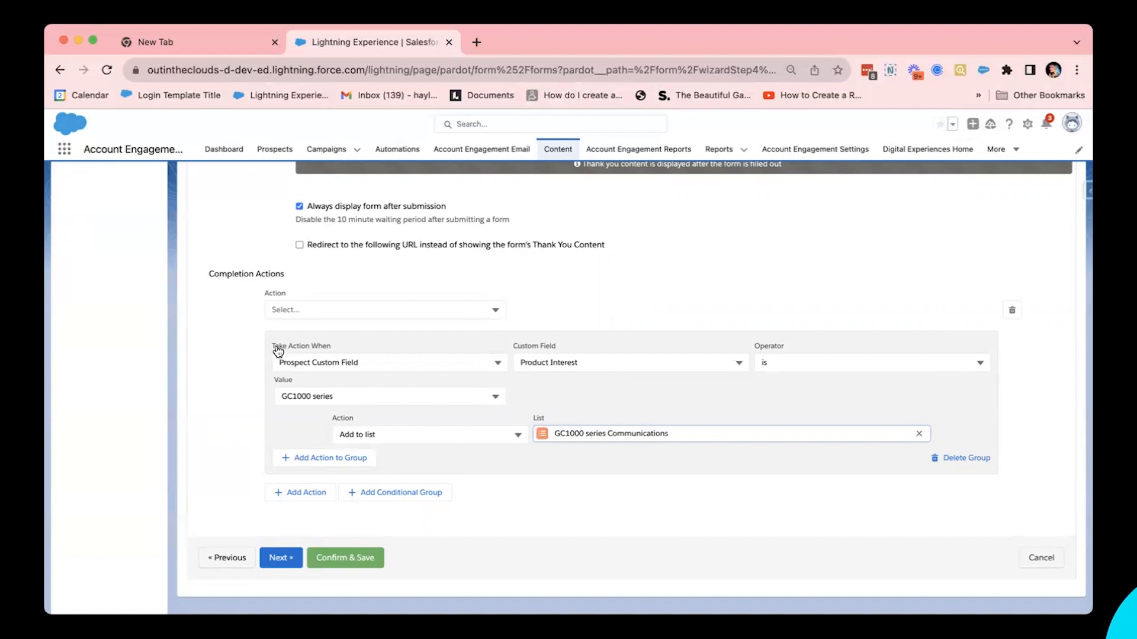
{"action": "left_click_drag", "start_coordinate": [274, 359], "coordinate": [564, 348]}
{"action": "left_click", "coordinate": [607, 339]}
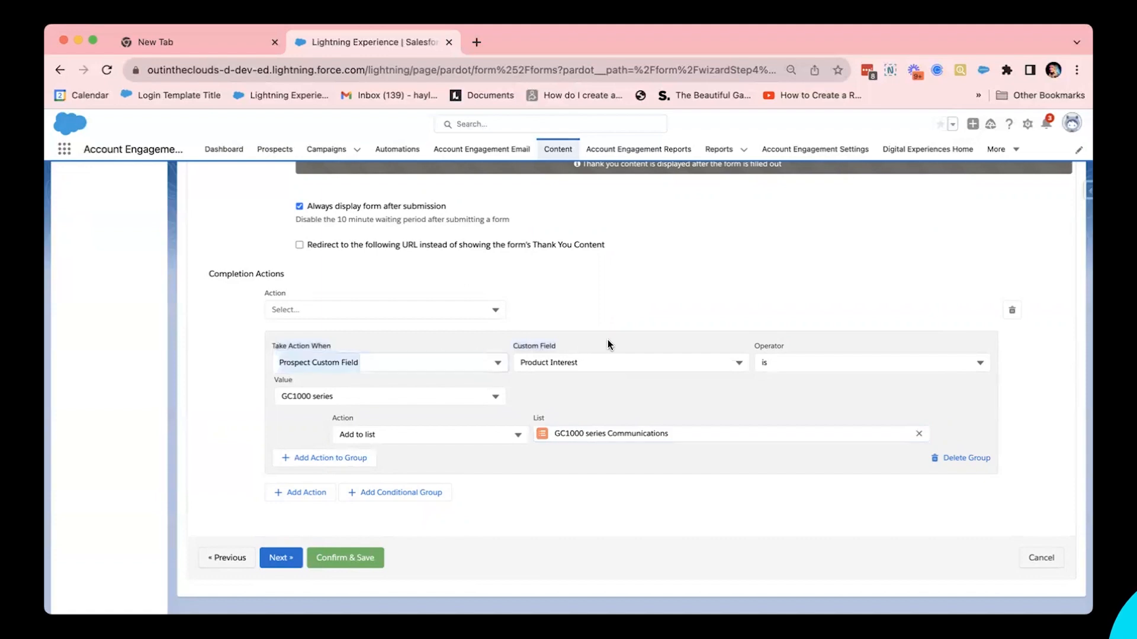
Try adding three more blank actions to the Product Interest group, and delete the extra action rows
{"action": "left_click", "coordinate": [308, 458]}
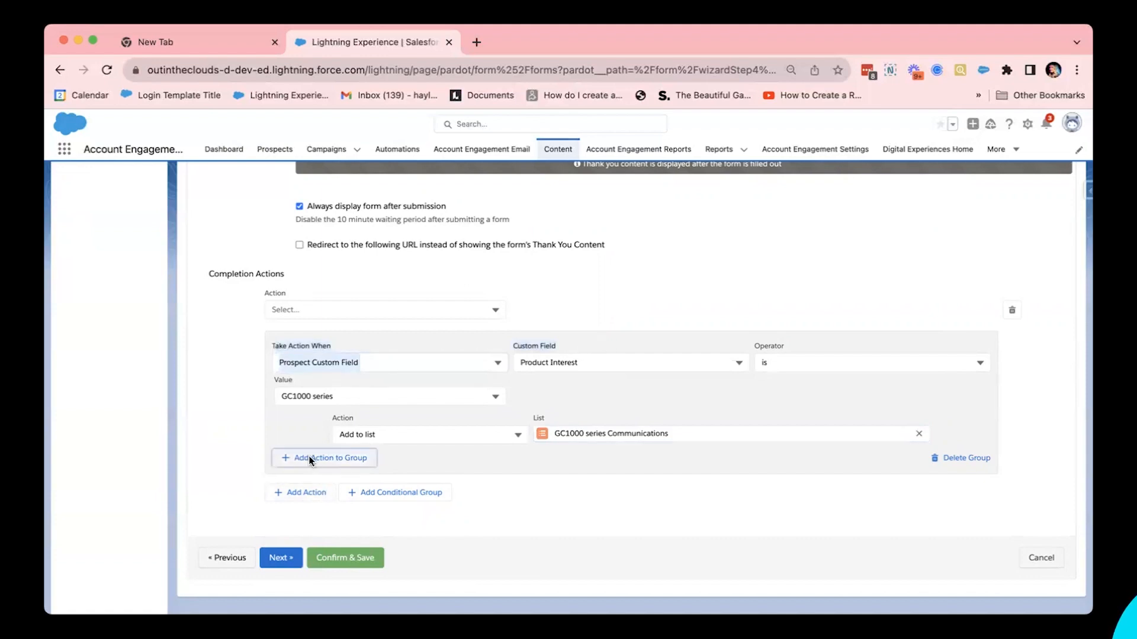
{"action": "left_click", "coordinate": [319, 497]}
{"action": "left_click", "coordinate": [324, 536]}
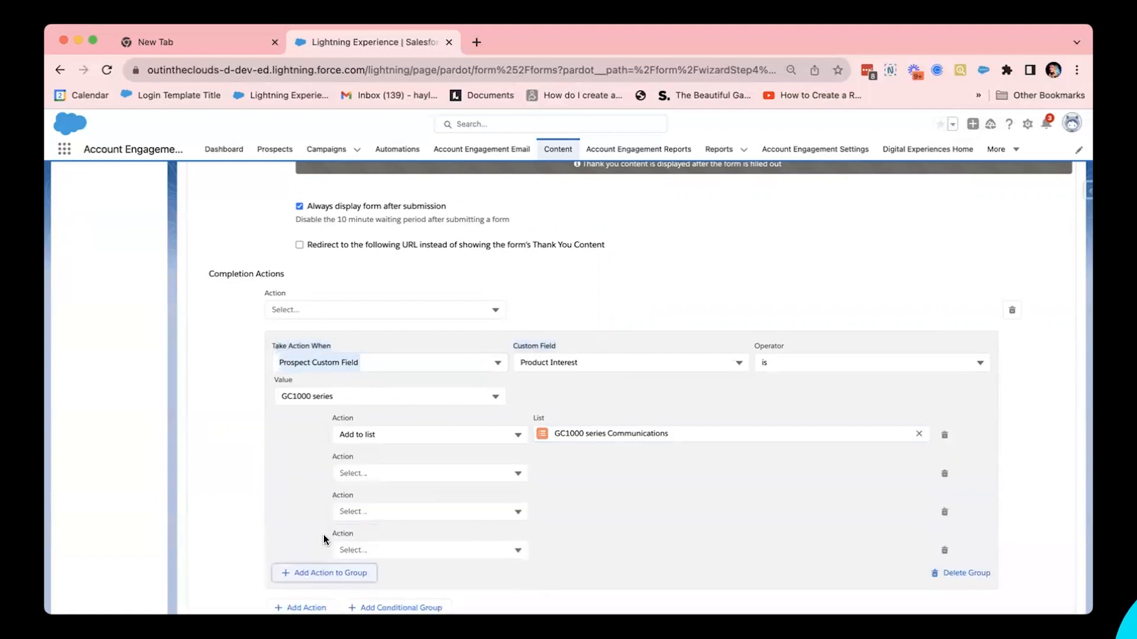
{"action": "left_click", "coordinate": [945, 548]}
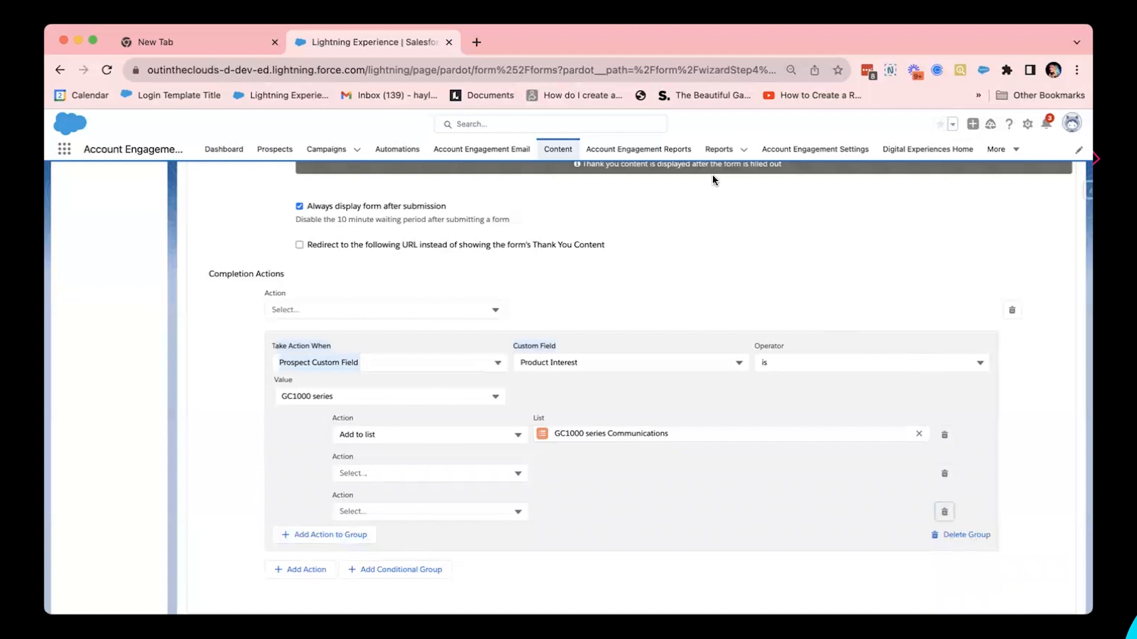
{"action": "left_click", "coordinate": [944, 474]}
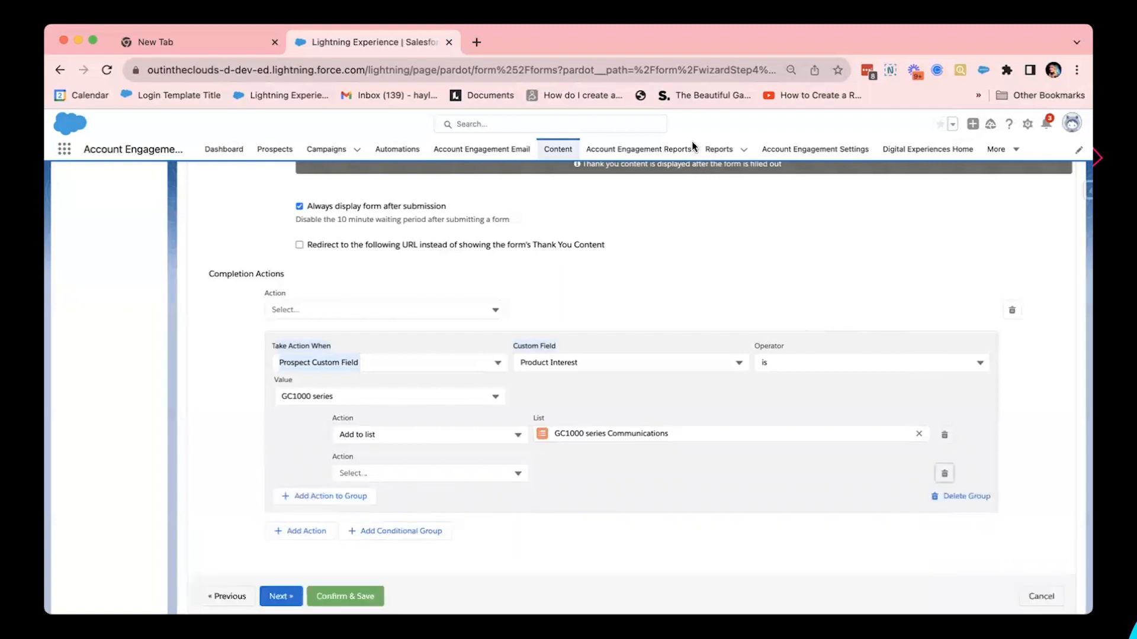
Add a second conditional group below the Product Interest group that takes action when Prospect List
{"action": "left_click", "coordinate": [436, 495]}
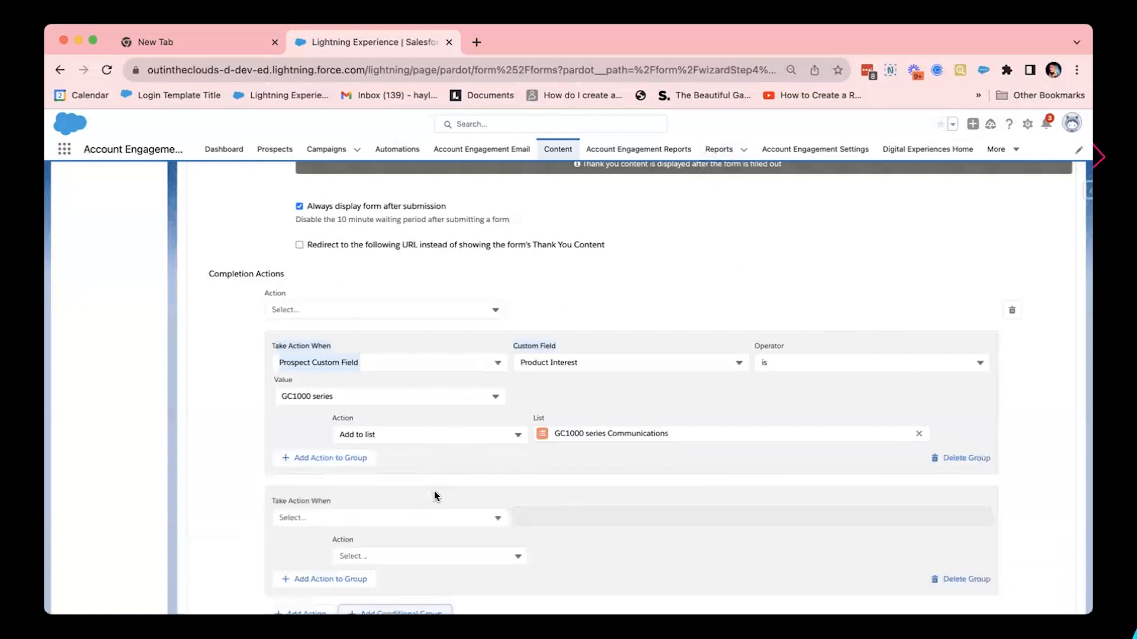
{"action": "scroll", "coordinate": [434, 496], "scroll_direction": "down", "scroll_amount": 3}
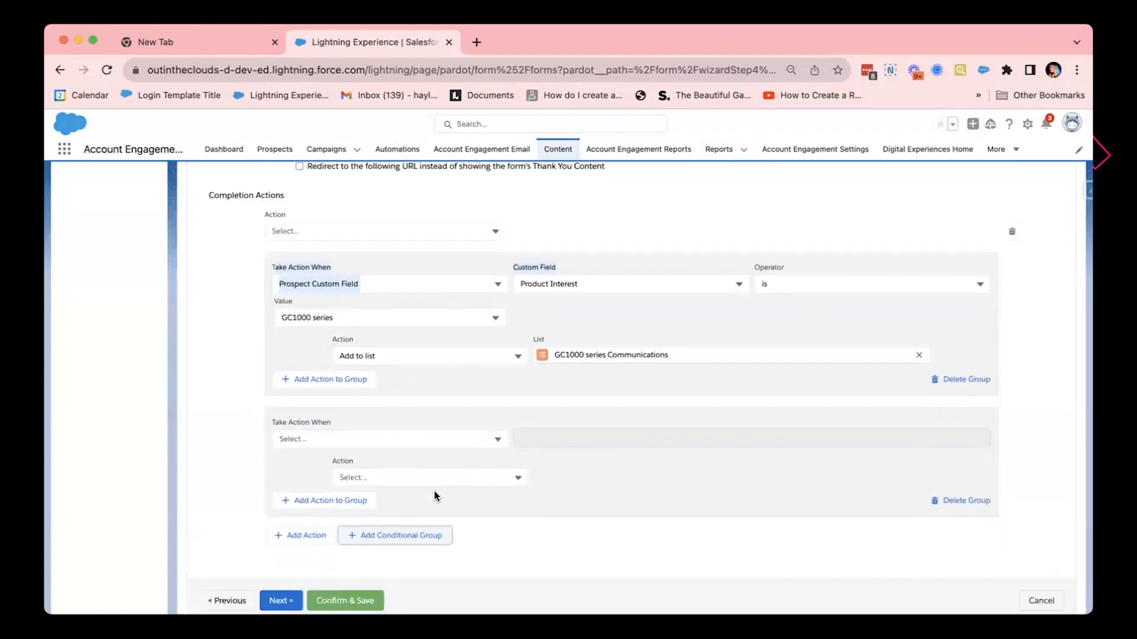
{"action": "scroll", "coordinate": [434, 492], "scroll_direction": "down", "scroll_amount": 1}
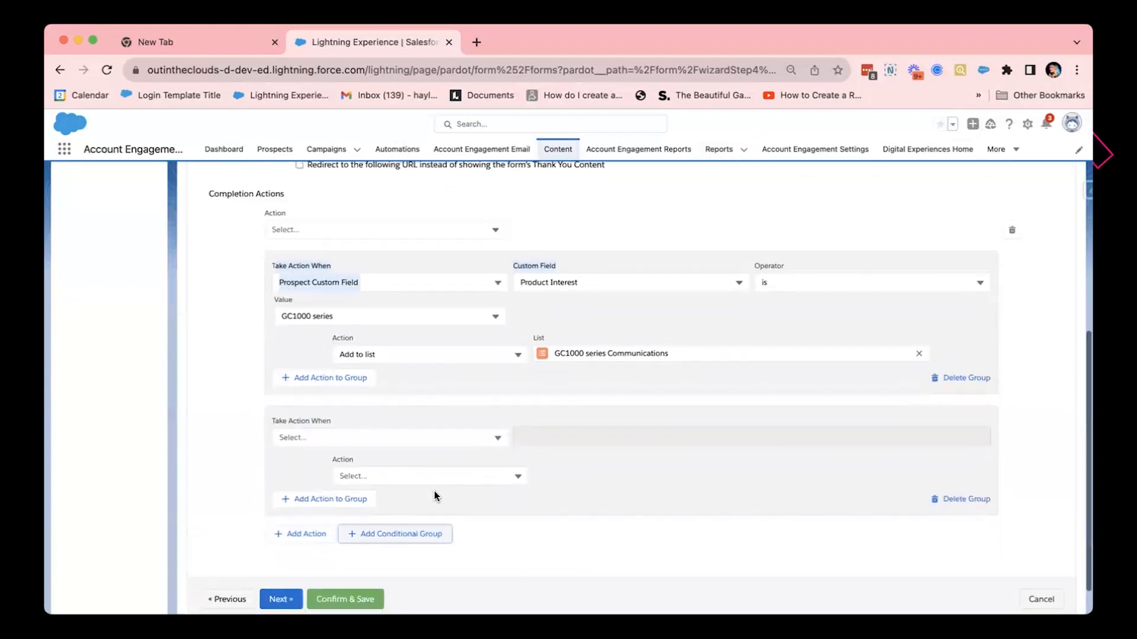
{"action": "left_click", "coordinate": [496, 439]}
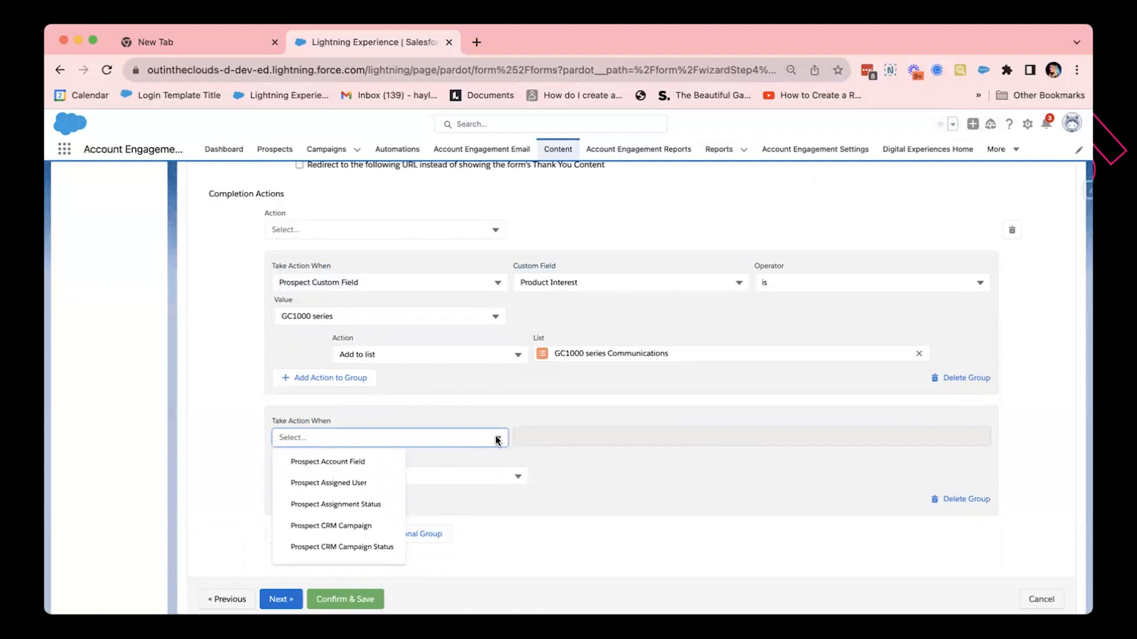
{"action": "scroll", "coordinate": [325, 523], "scroll_direction": "down", "scroll_amount": 2}
{"action": "scroll", "coordinate": [325, 524], "scroll_direction": "down", "scroll_amount": 1}
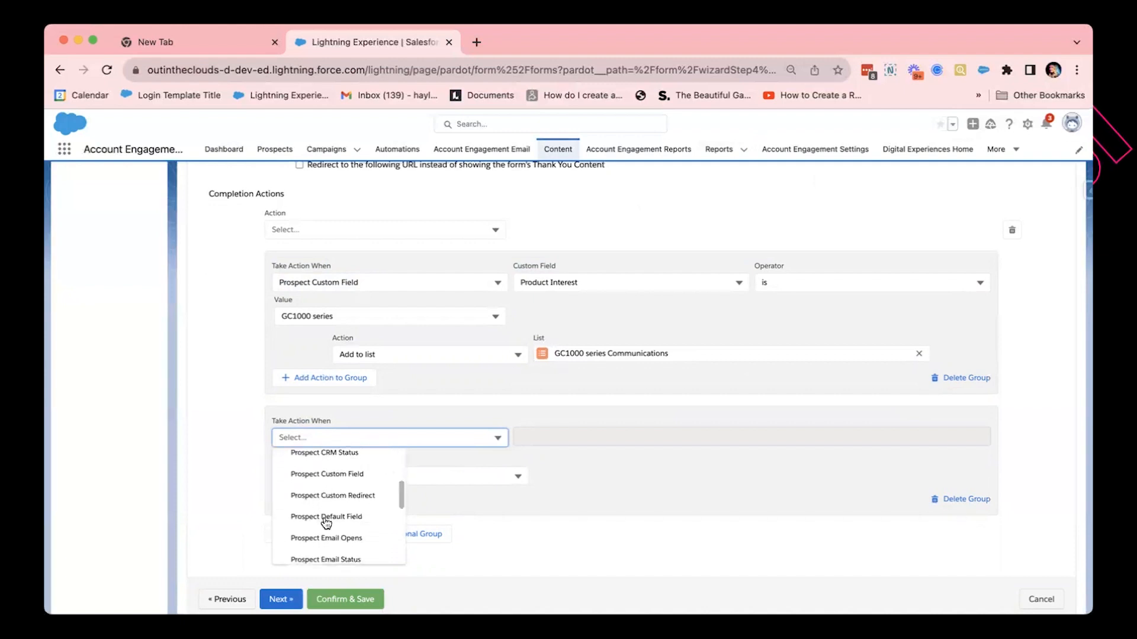
{"action": "scroll", "coordinate": [325, 524], "scroll_direction": "down", "scroll_amount": 2}
{"action": "scroll", "coordinate": [325, 524], "scroll_direction": "down", "scroll_amount": 3}
{"action": "left_click", "coordinate": [325, 522]}
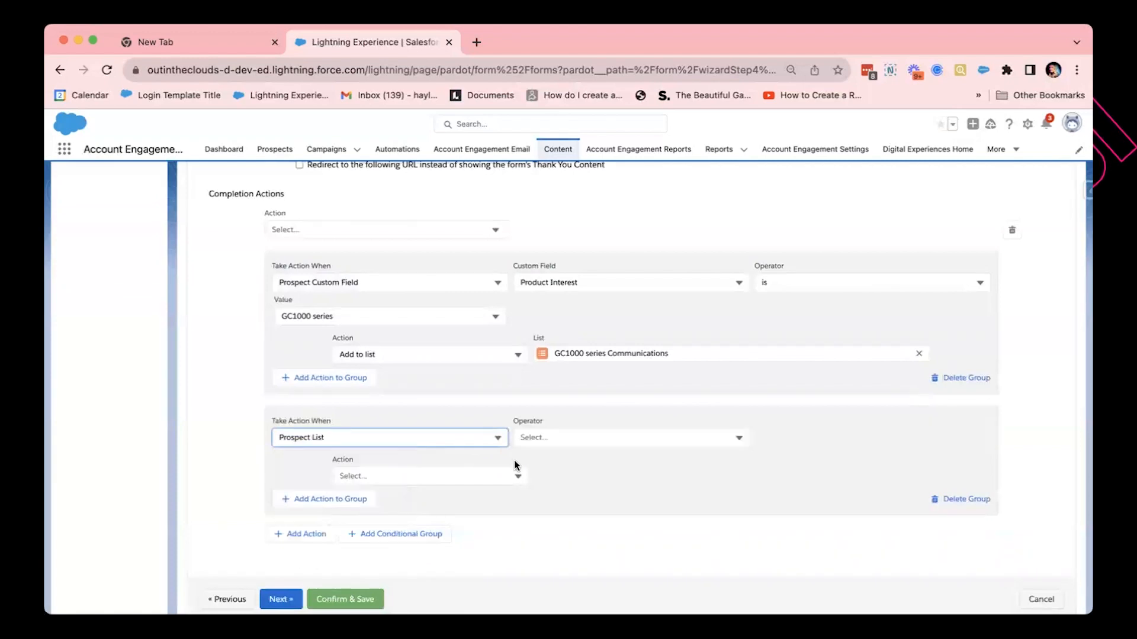
Set the Prospect List condition's operator to "isn't member of" and its list to Banned
{"action": "left_click", "coordinate": [555, 439]}
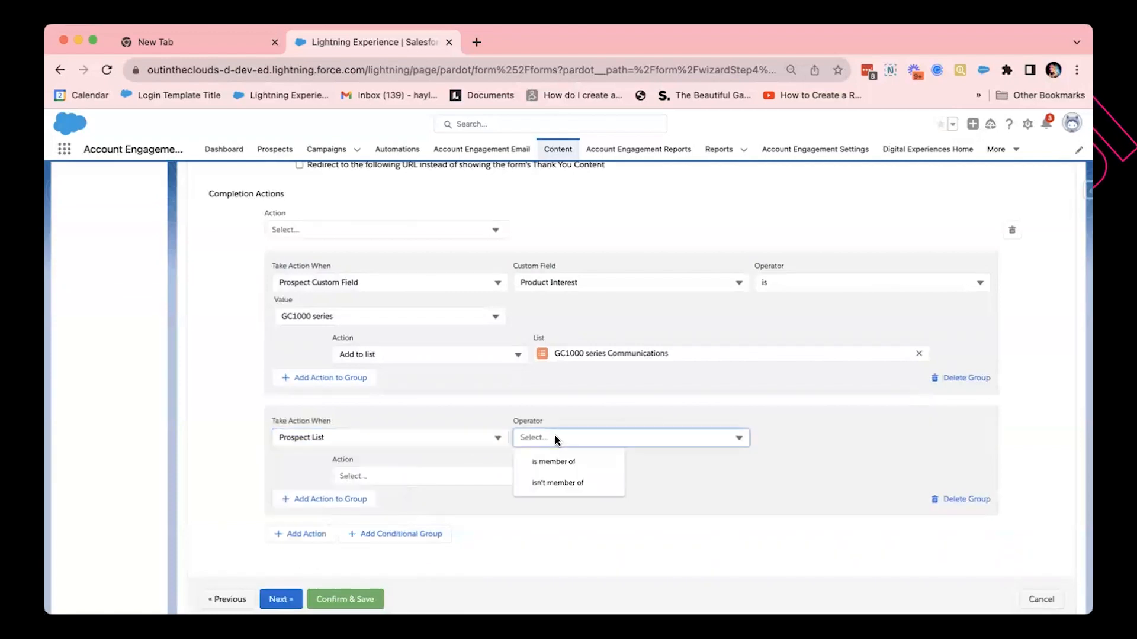
{"action": "left_click", "coordinate": [566, 482]}
{"action": "left_click", "coordinate": [797, 438]}
{"action": "type", "text": "ban"}
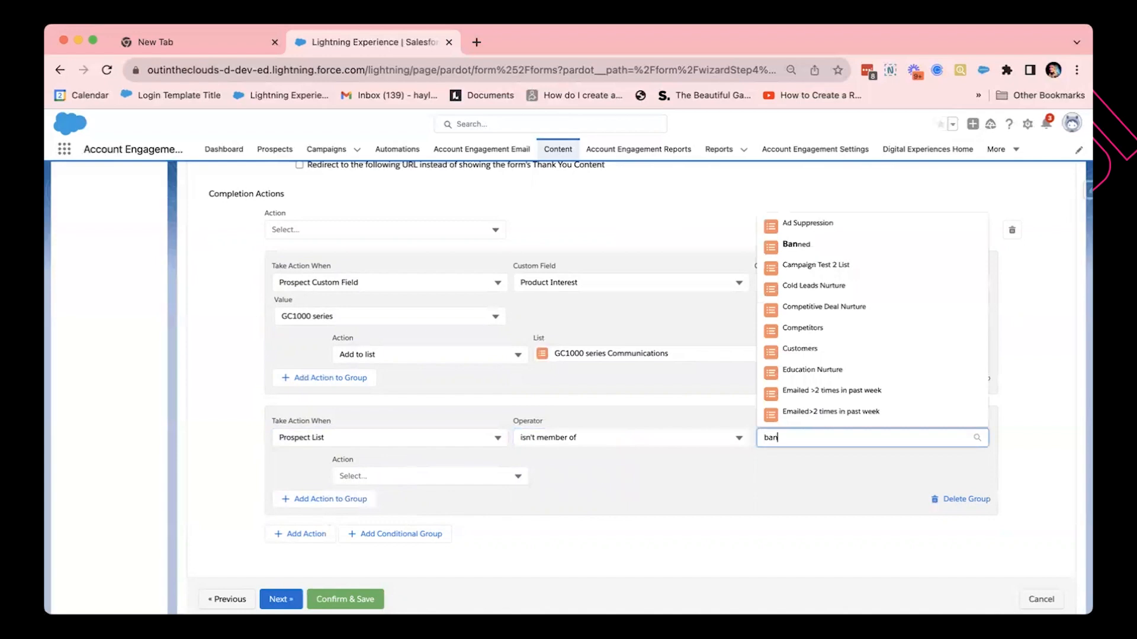
{"action": "left_click", "coordinate": [802, 462]}
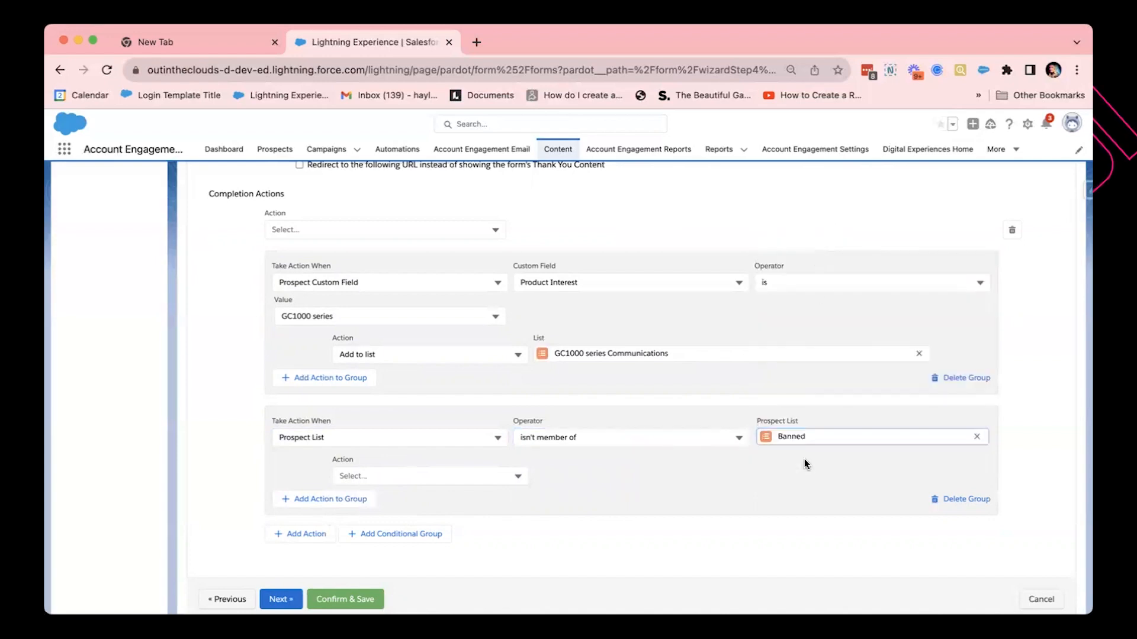
Set the Prospect List group's action to Send auto responder email with the Demo Offer template
{"action": "left_click", "coordinate": [444, 477]}
{"action": "scroll", "coordinate": [449, 548], "scroll_direction": "down", "scroll_amount": 2}
{"action": "scroll", "coordinate": [448, 548], "scroll_direction": "down", "scroll_amount": 10}
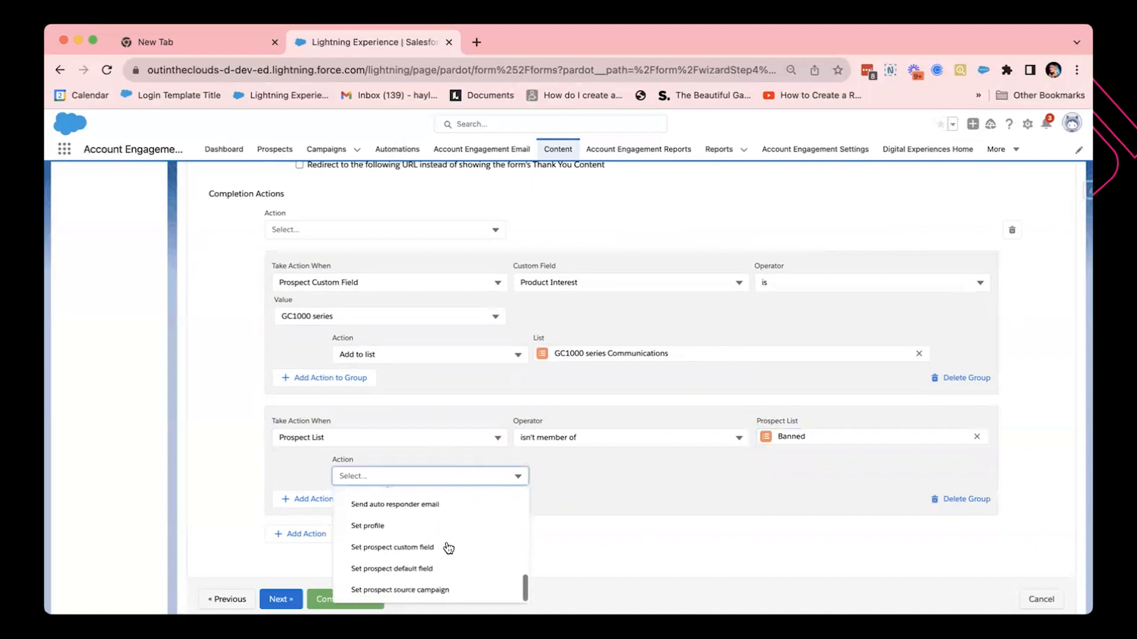
{"action": "left_click", "coordinate": [434, 504]}
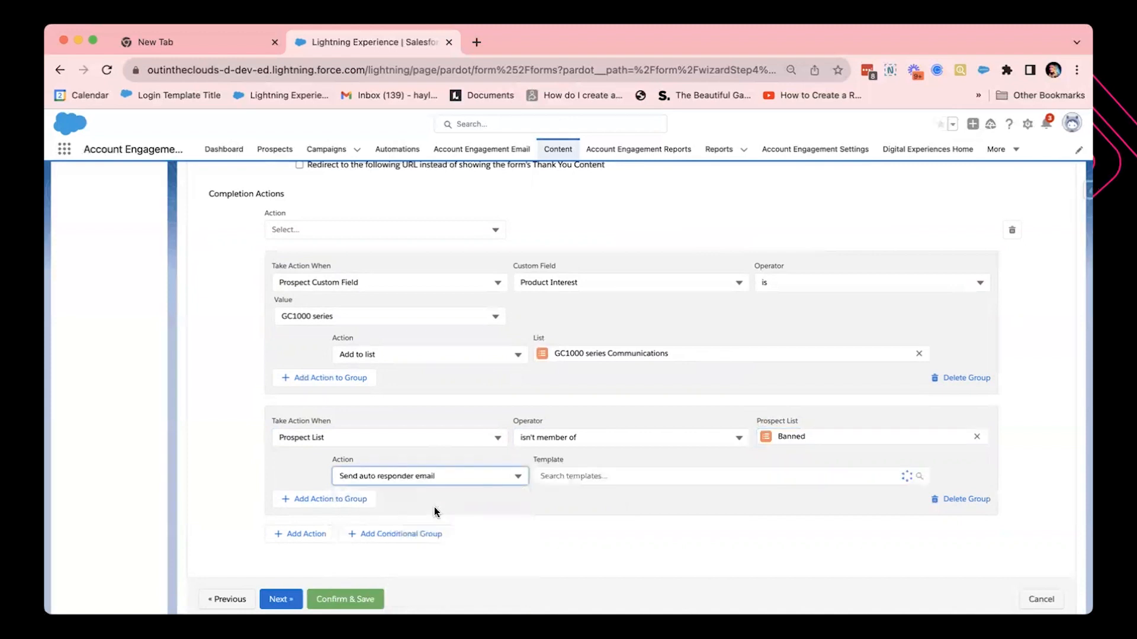
{"action": "left_click", "coordinate": [586, 475]}
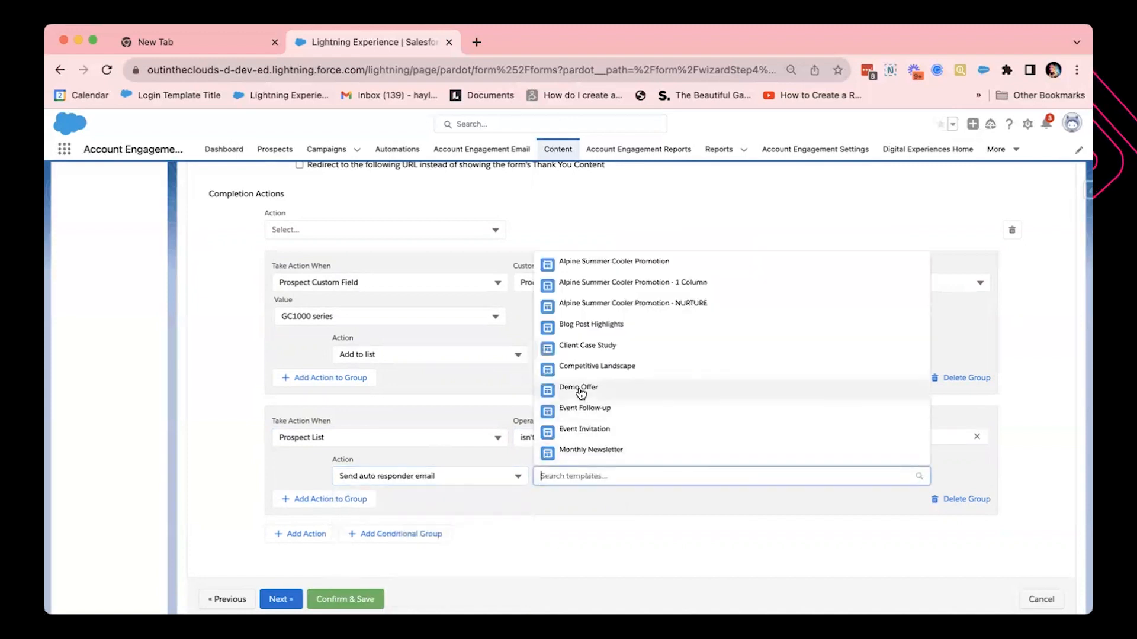
{"action": "left_click", "coordinate": [580, 389]}
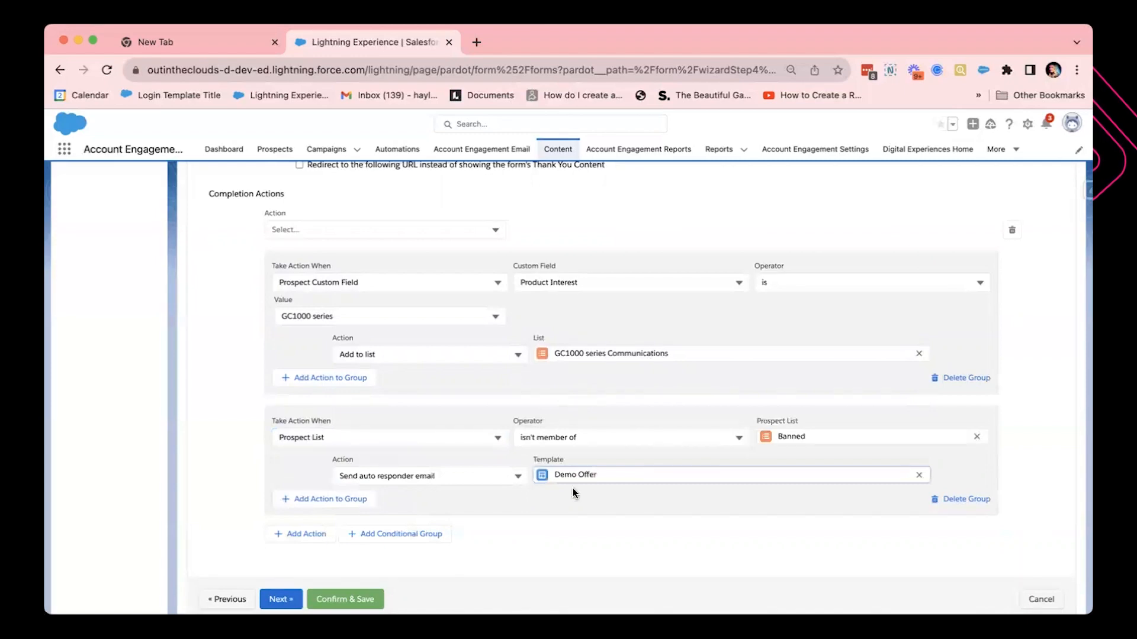